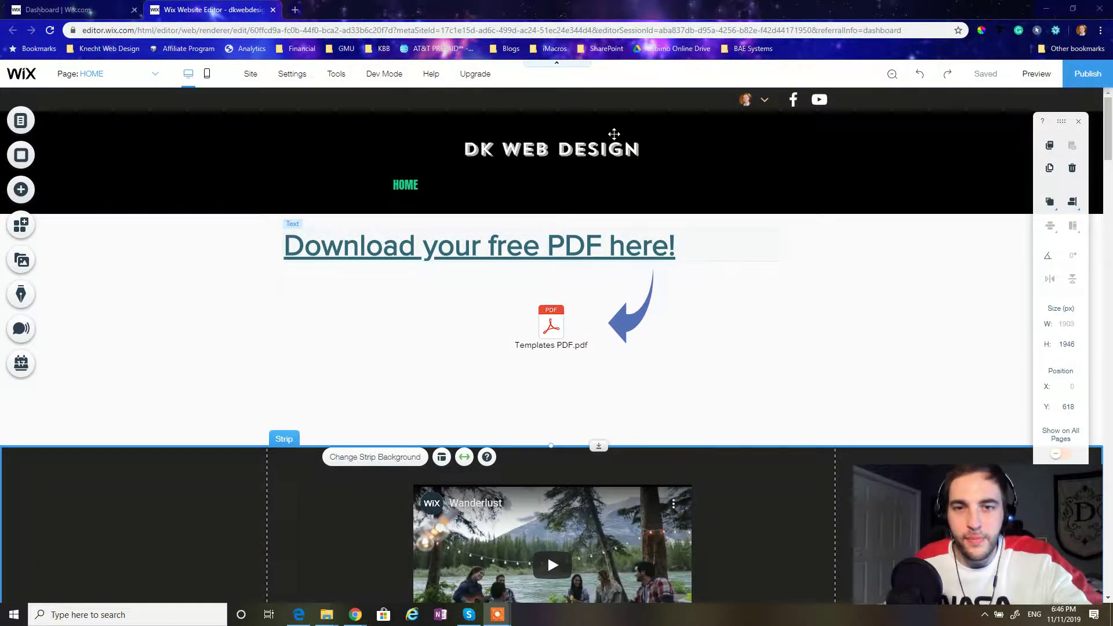
# Select the old HOME menu in the black header and delete it.
pyautogui.click(597, 198)
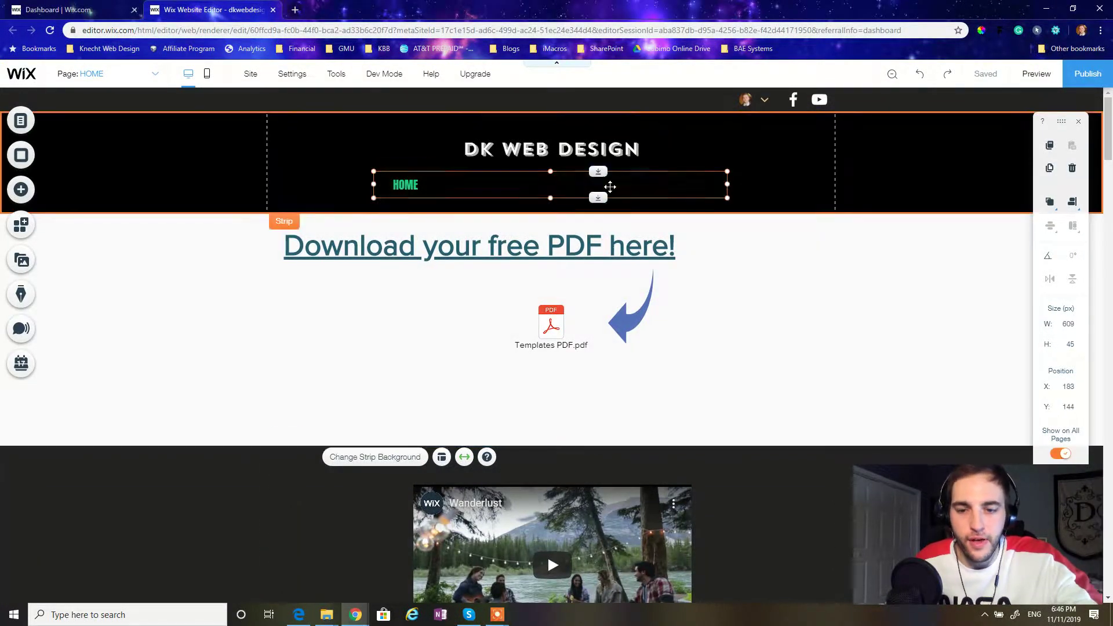
pyautogui.press('Delete')
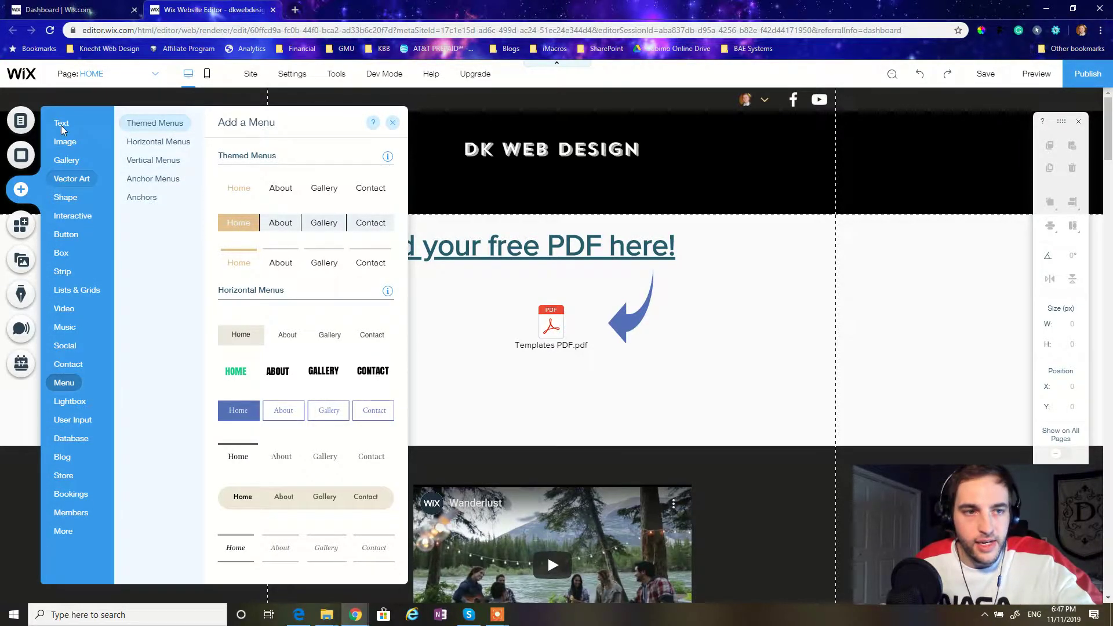
pyautogui.moveTo(62, 384)
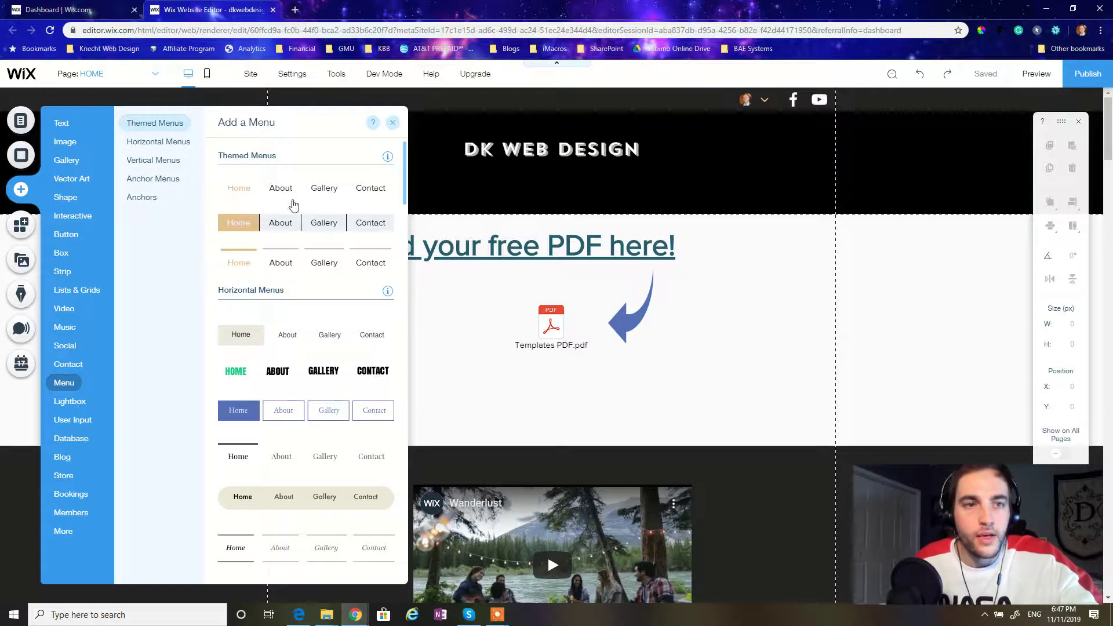
pyautogui.scroll(-1, 297, 220)
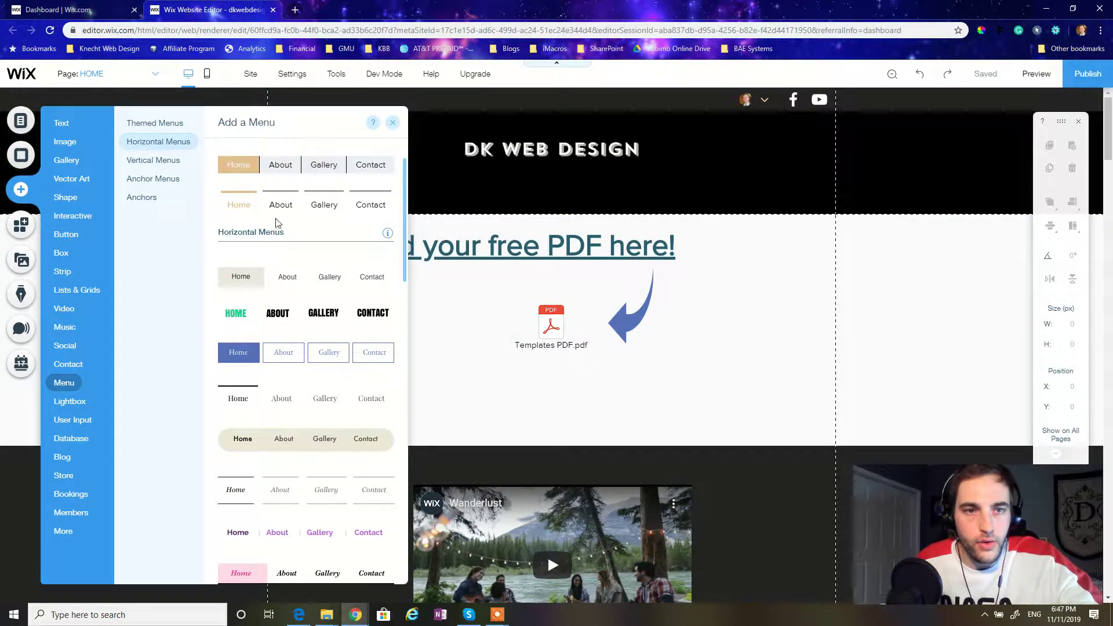
pyautogui.click(99, 160)
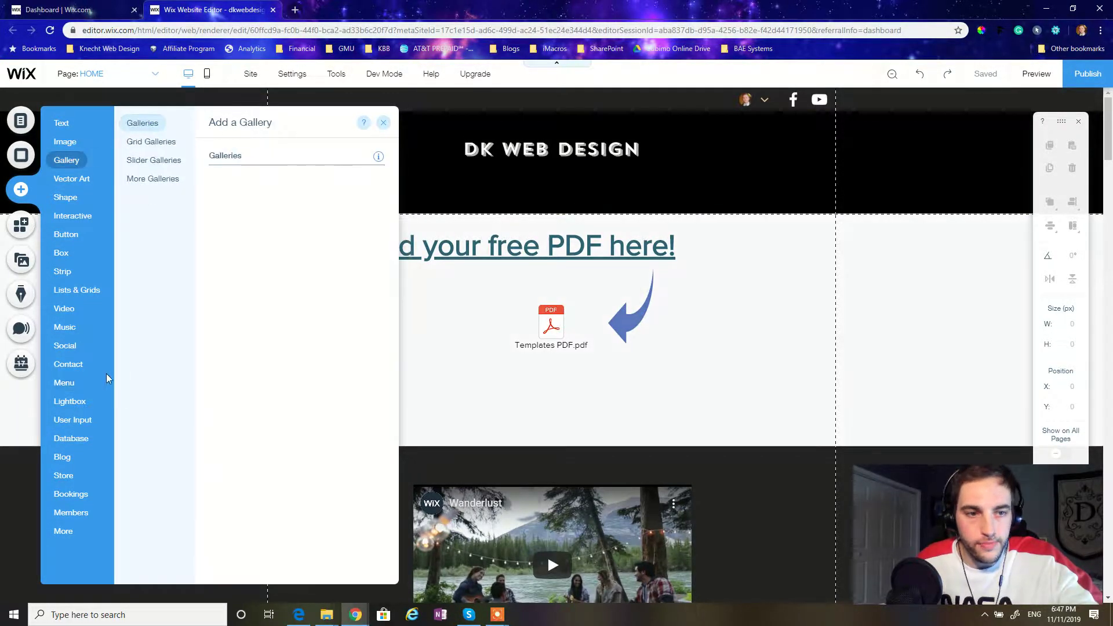
pyautogui.scroll(-1, 286, 278)
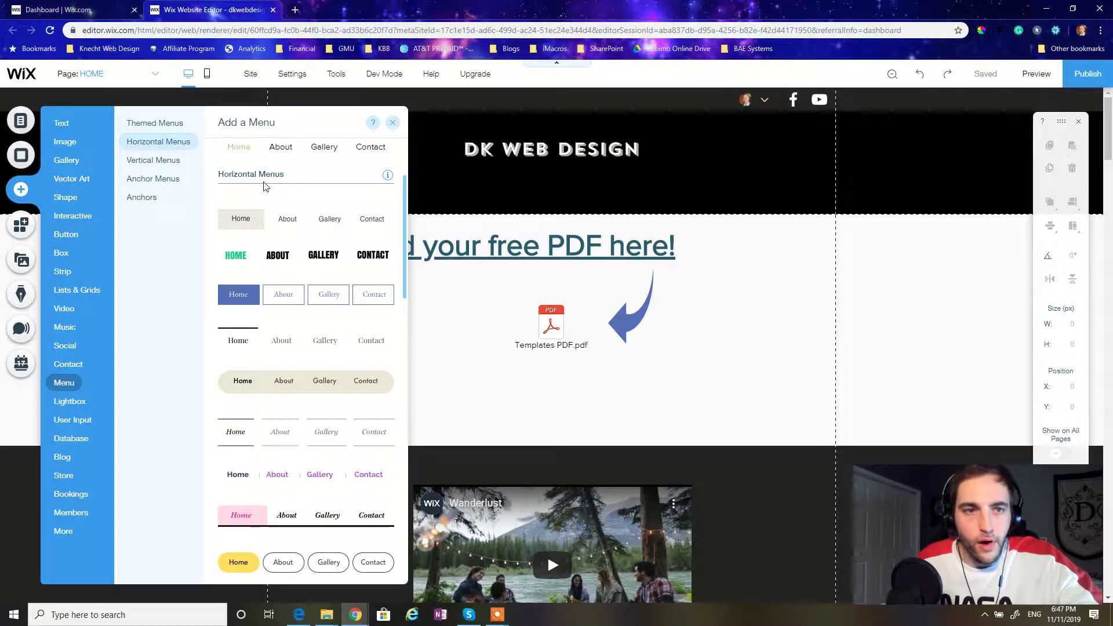
pyautogui.scroll(-1, 318, 274)
pyautogui.scroll(-6, 318, 275)
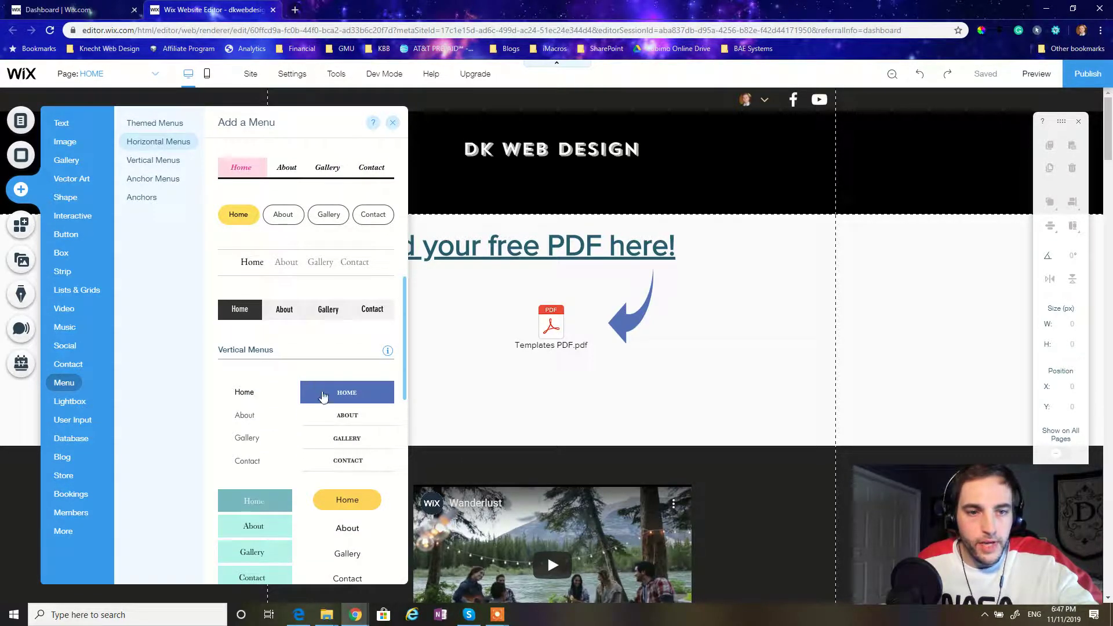
pyautogui.scroll(8, 323, 394)
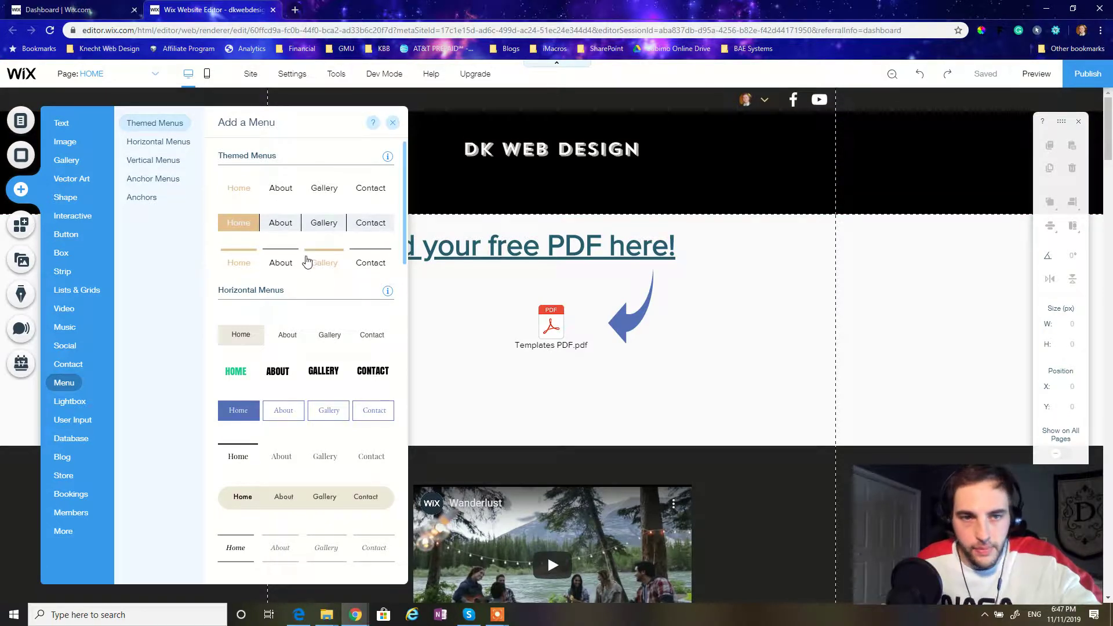
pyautogui.scroll(-1, 301, 295)
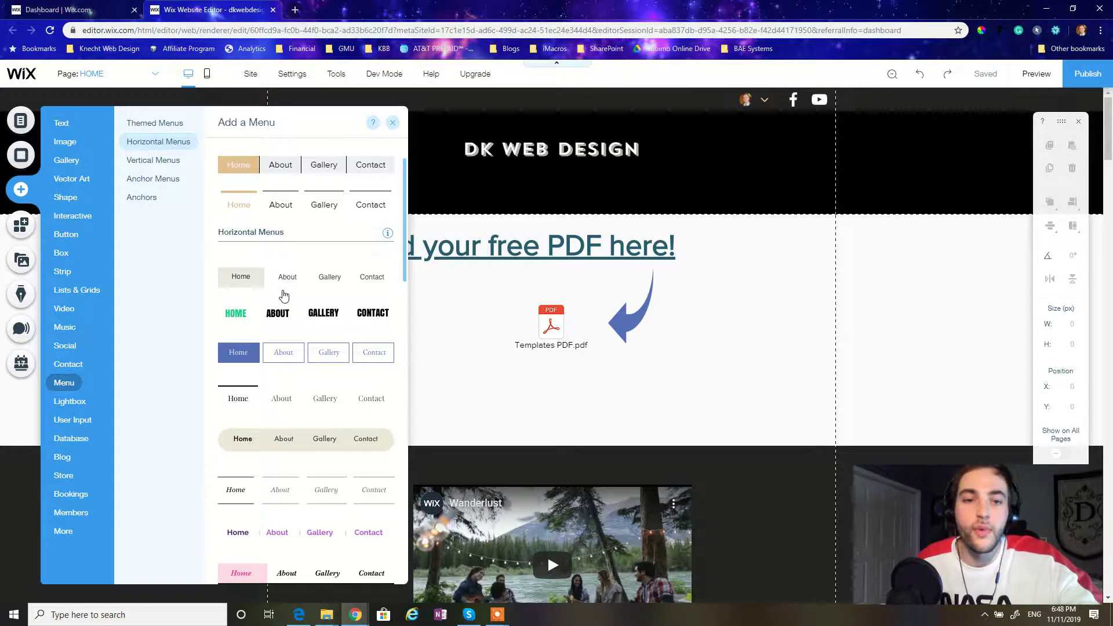
pyautogui.scroll(-1, 287, 297)
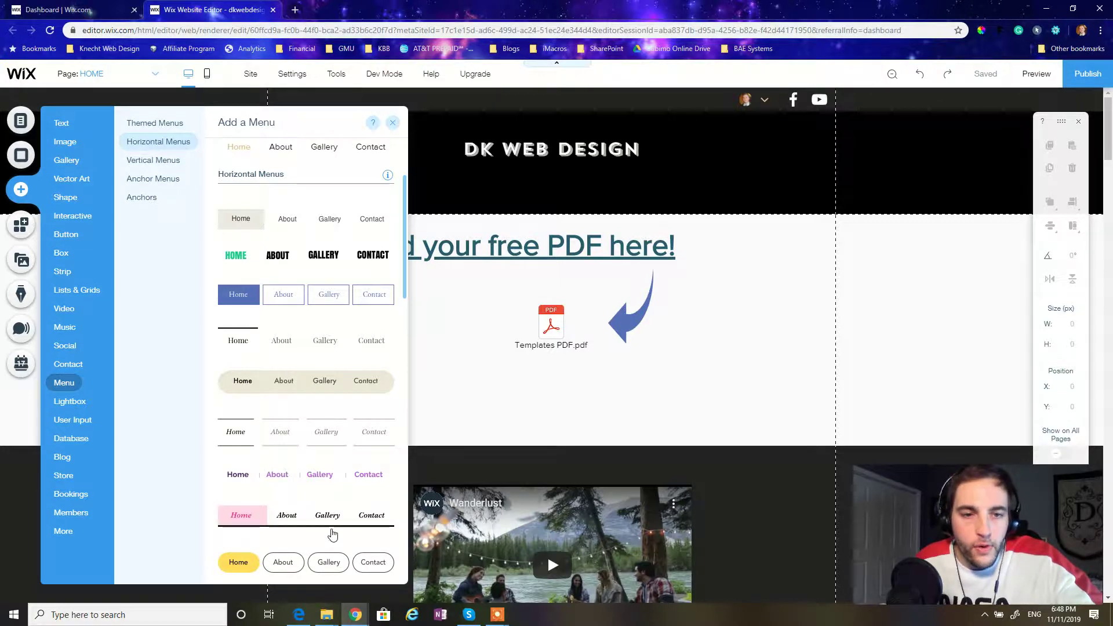
pyautogui.scroll(-1, 332, 534)
pyautogui.scroll(2, 343, 405)
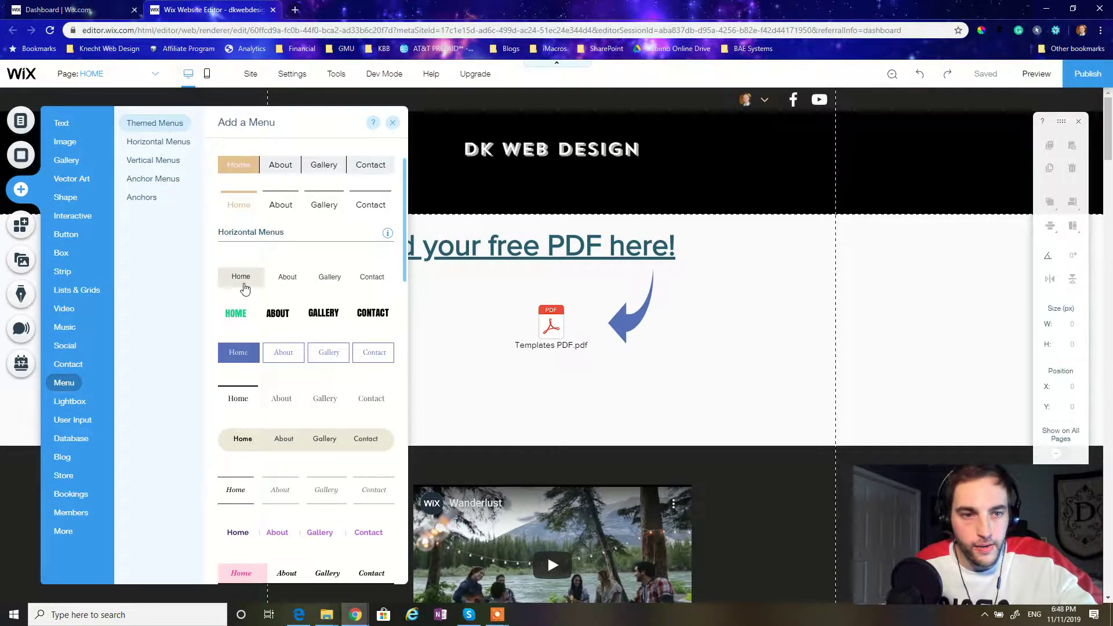
pyautogui.scroll(-1, 243, 297)
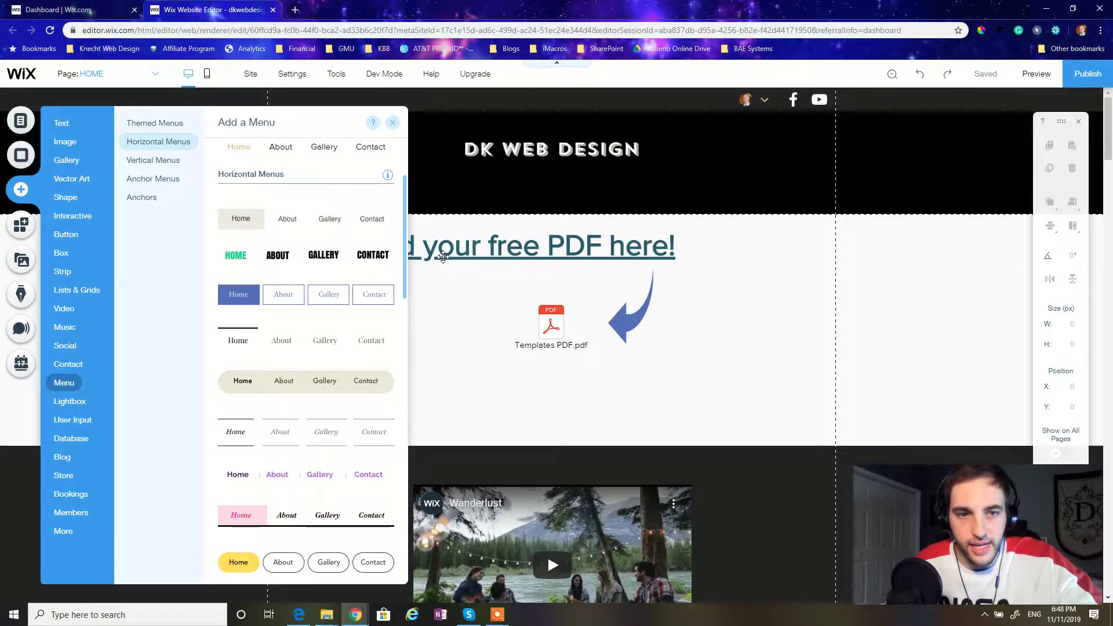
pyautogui.scroll(-1, 252, 242)
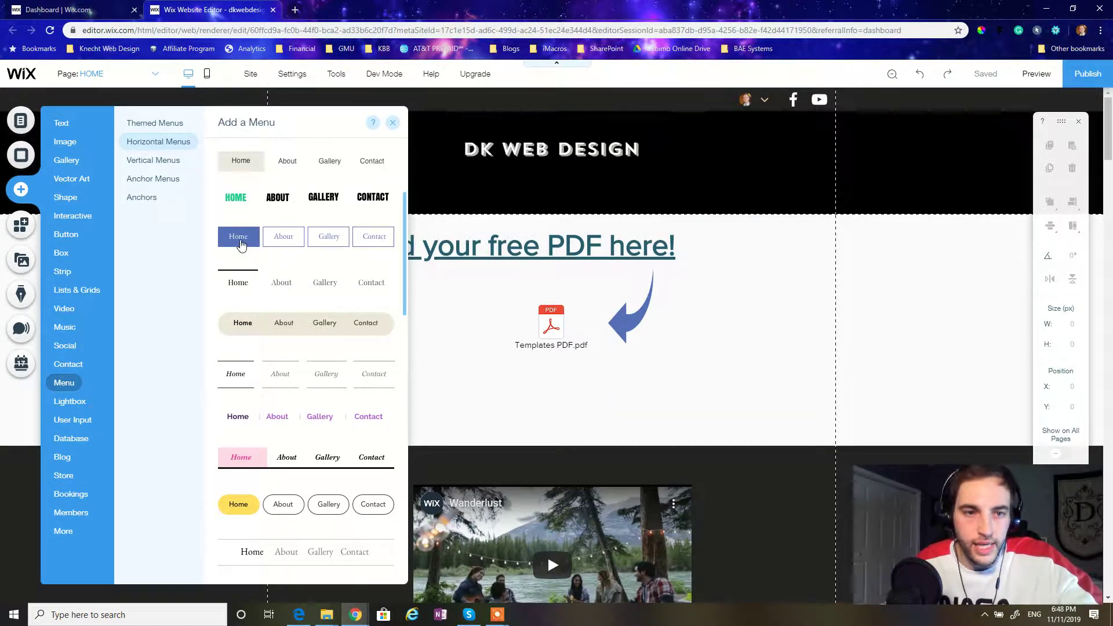
pyautogui.scroll(-1, 246, 246)
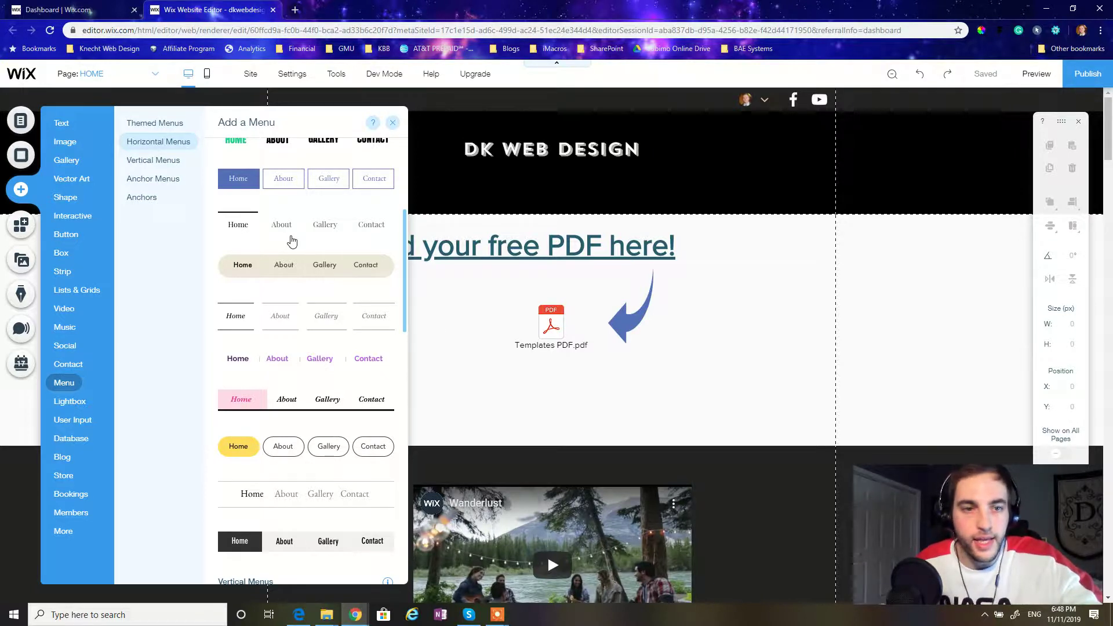
pyautogui.scroll(1, 293, 242)
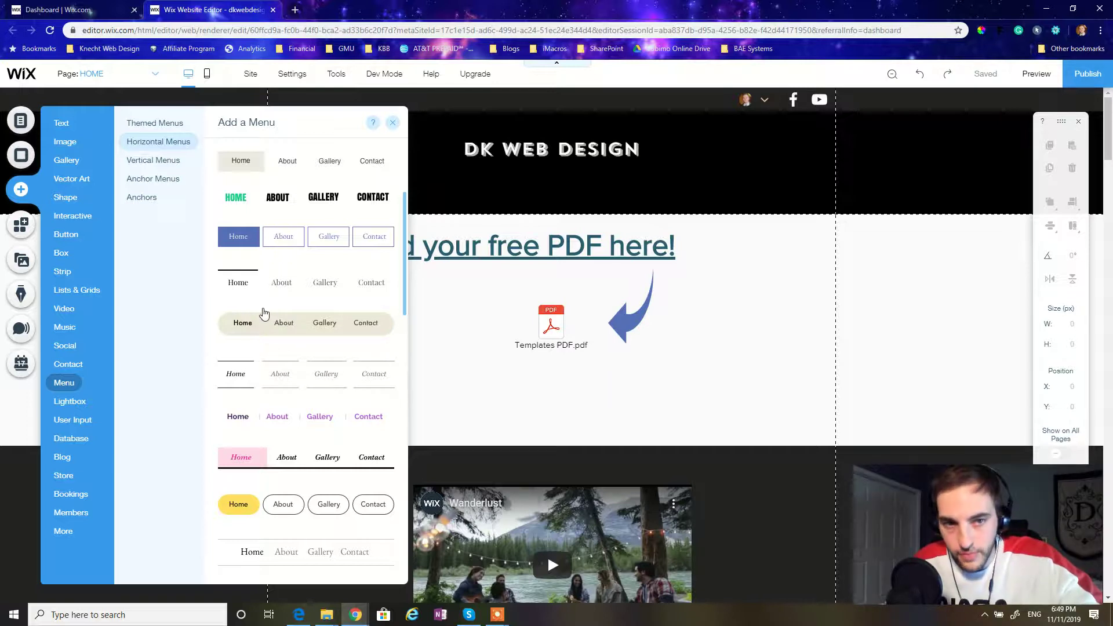
pyautogui.scroll(-1, 280, 361)
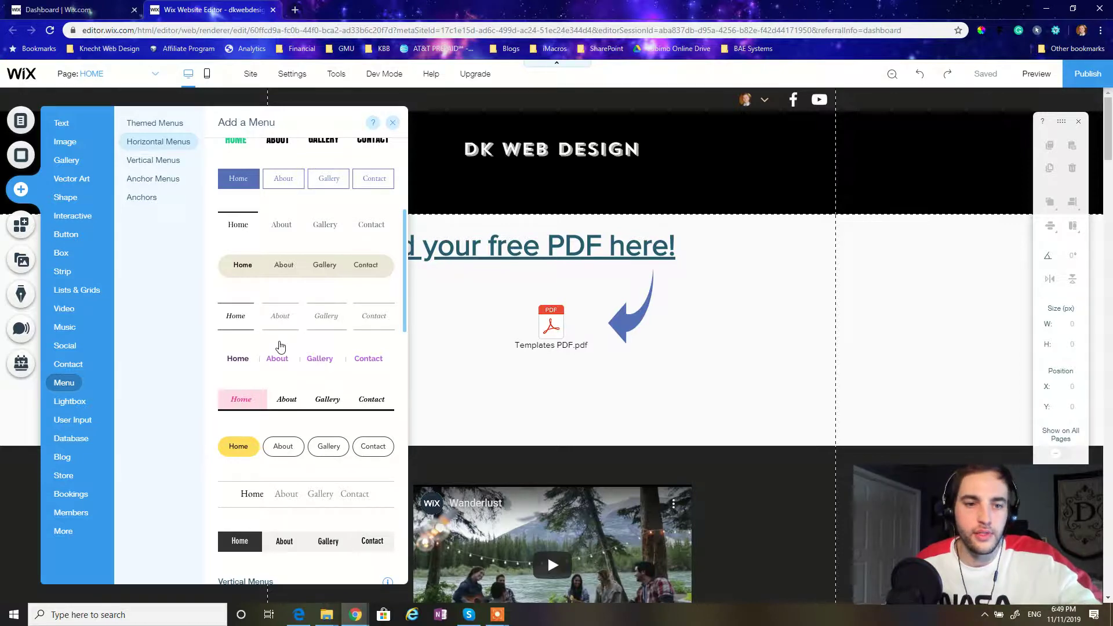
pyautogui.scroll(4, 291, 353)
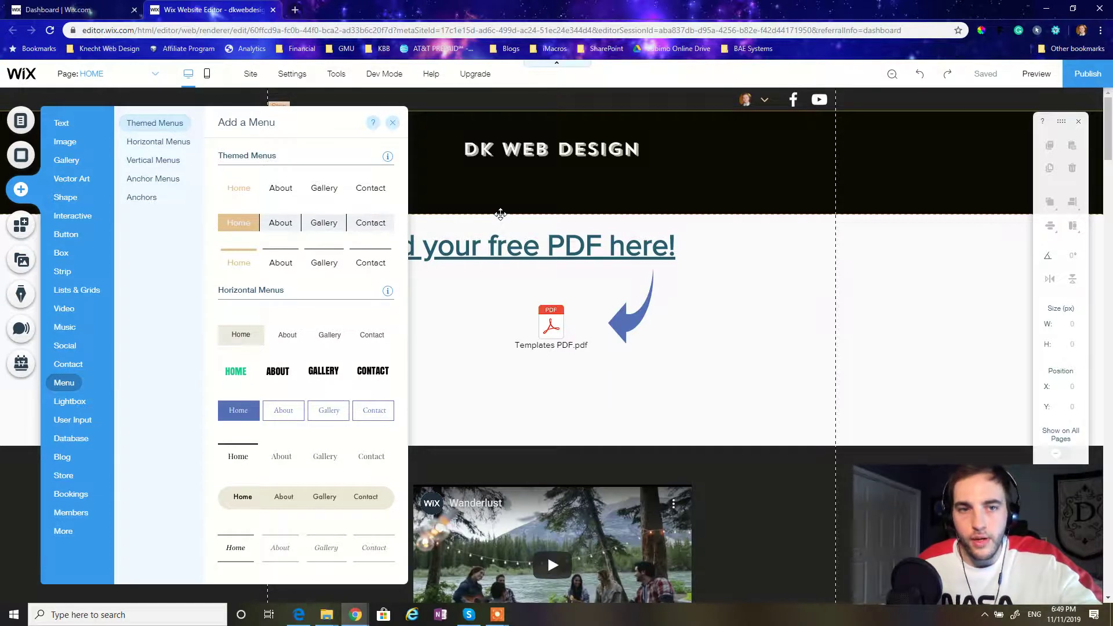
pyautogui.scroll(-1, 363, 238)
pyautogui.scroll(1, 317, 203)
pyautogui.scroll(-1, 338, 183)
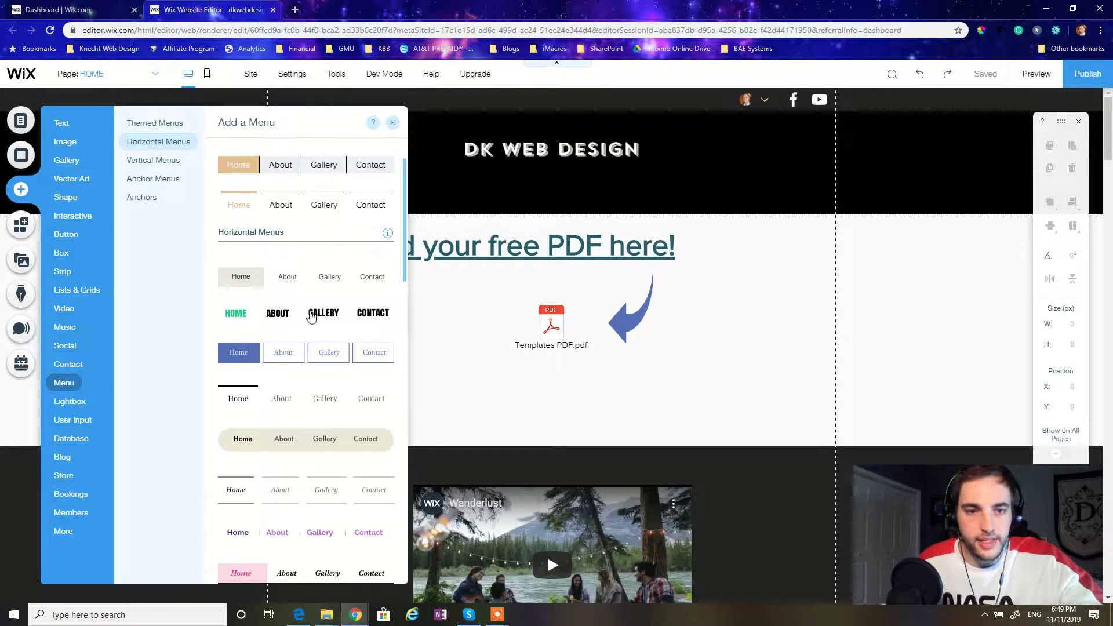
# Drop the bold horizontal menu onto the page and move it into the header below DK WEB DESIGN.
pyautogui.moveTo(284, 316); pyautogui.dragTo(500, 402)
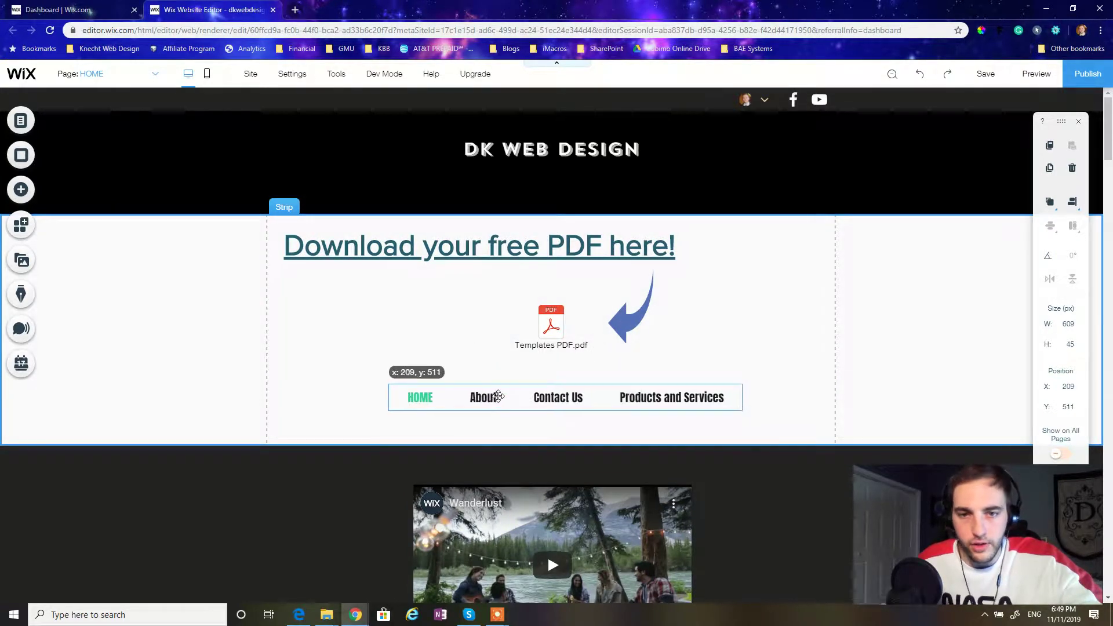
pyautogui.click(498, 395)
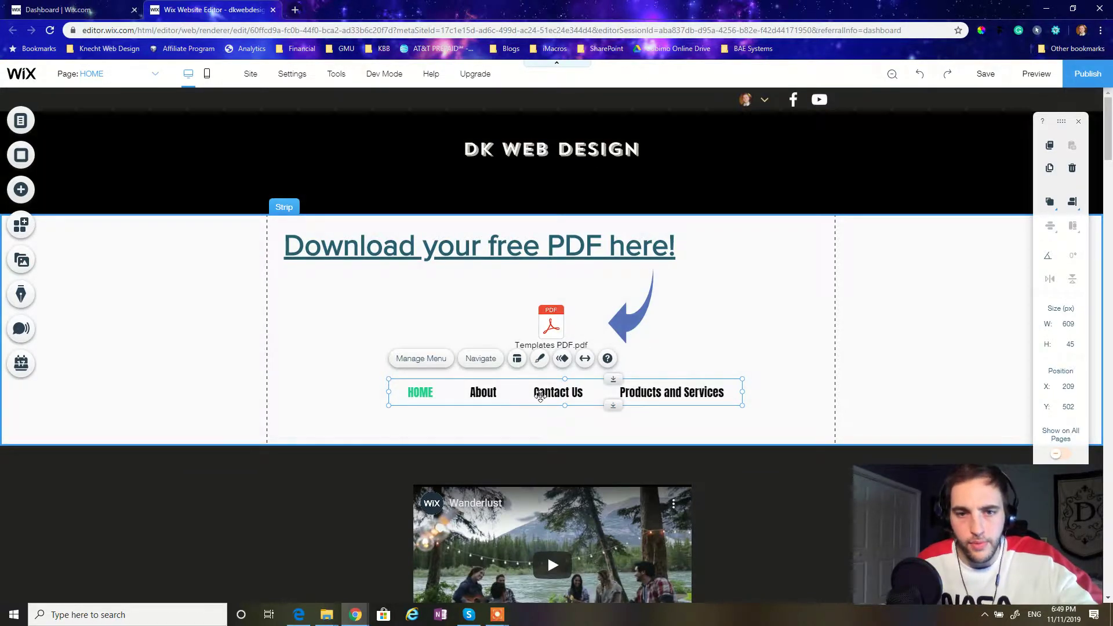
pyautogui.moveTo(542, 395); pyautogui.dragTo(527, 189)
pyautogui.moveTo(628, 158); pyautogui.dragTo(627, 158)
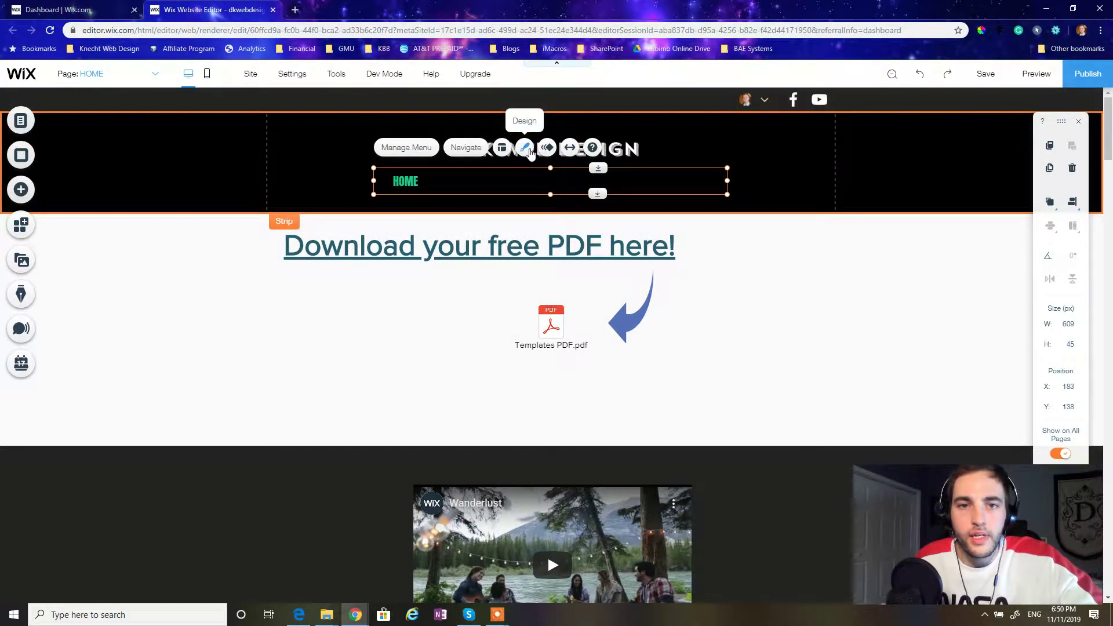
# Open the menu's Customize Design panel on the Regular text settings: Anton, size 20.
pyautogui.click(526, 149)
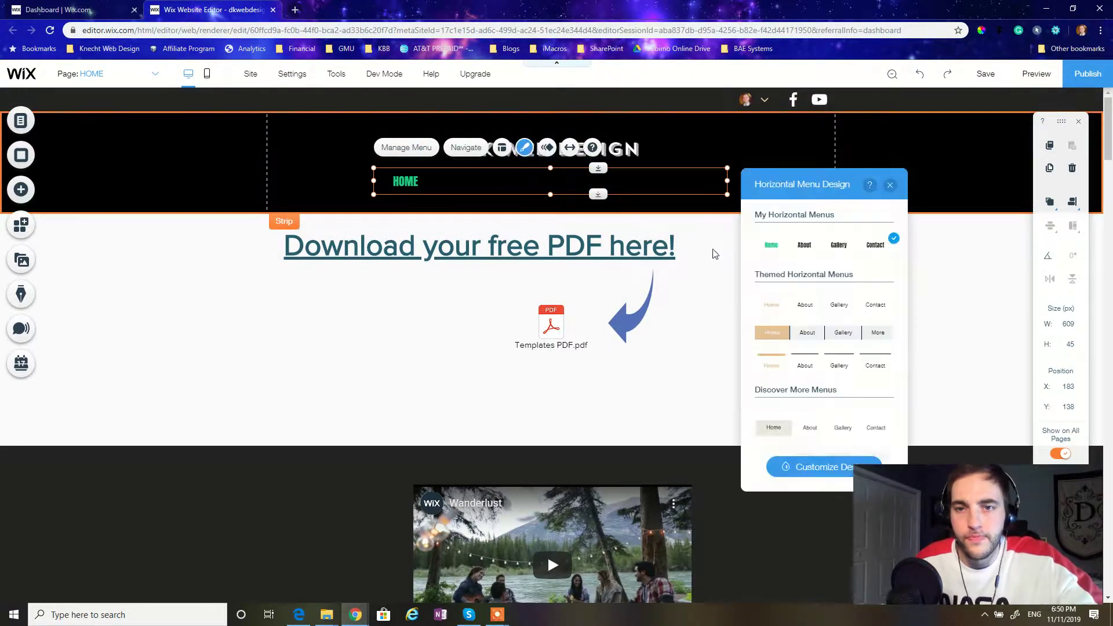
pyautogui.click(819, 471)
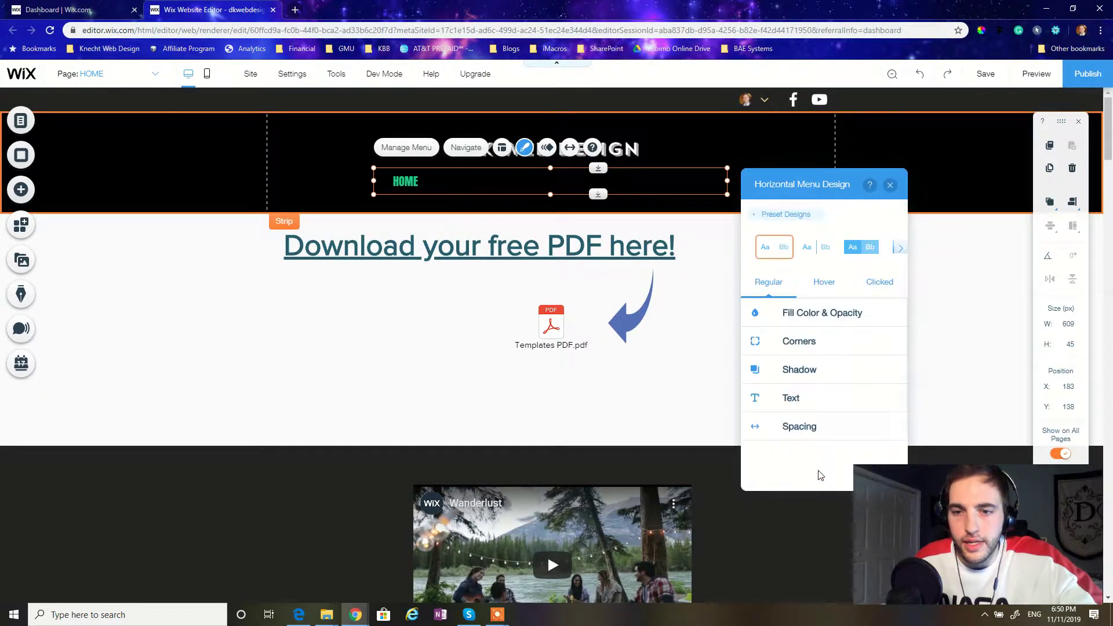
pyautogui.moveTo(838, 184); pyautogui.dragTo(742, 252)
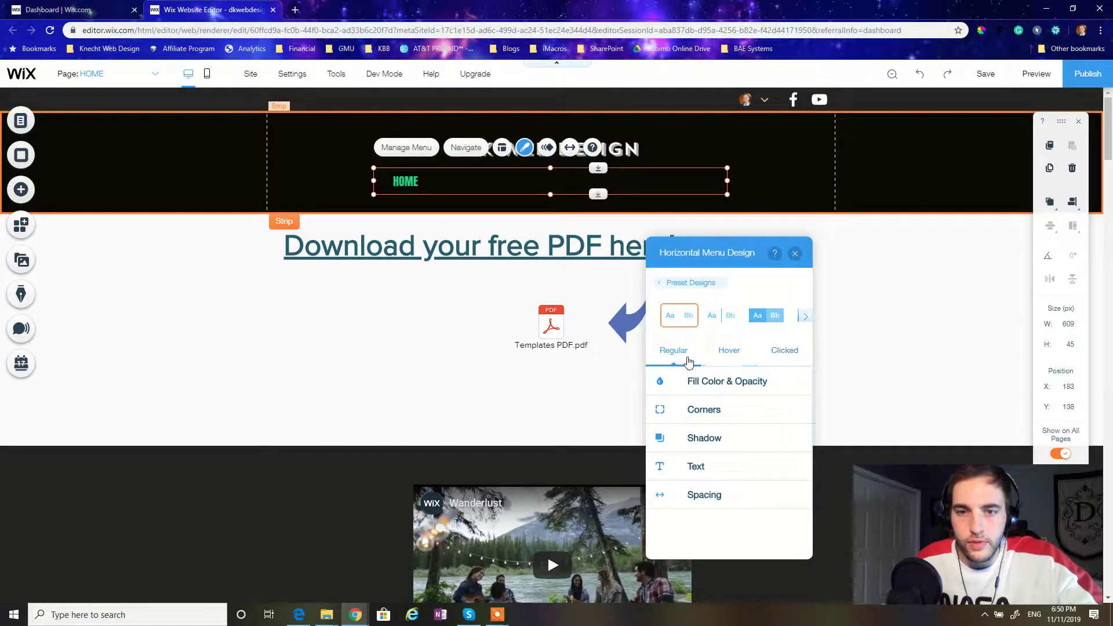
pyautogui.click(728, 353)
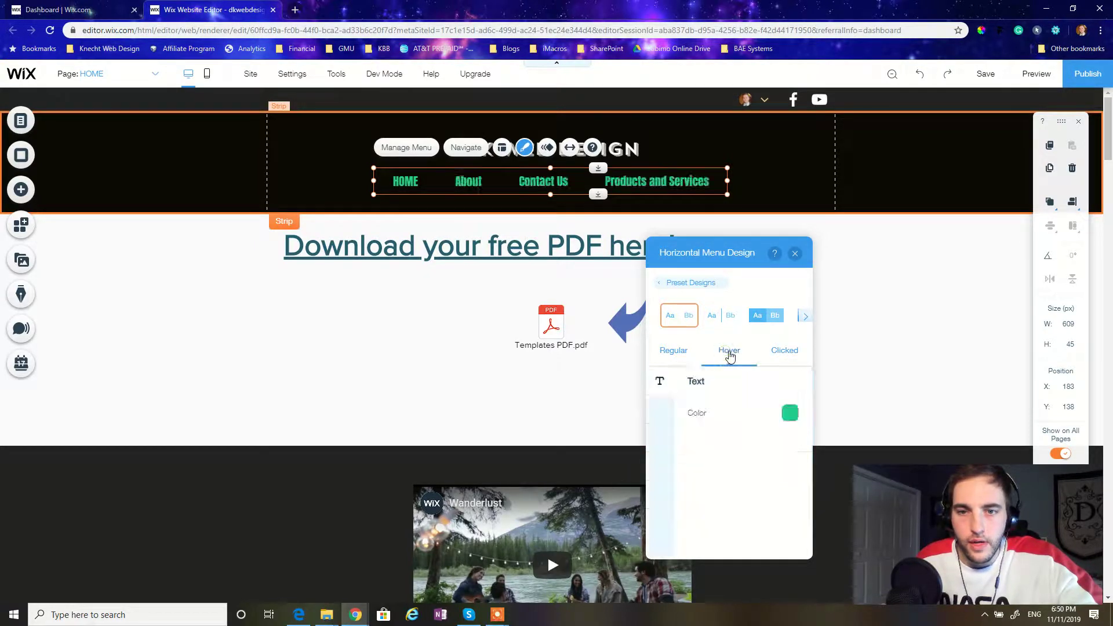
pyautogui.click(785, 353)
pyautogui.click(683, 353)
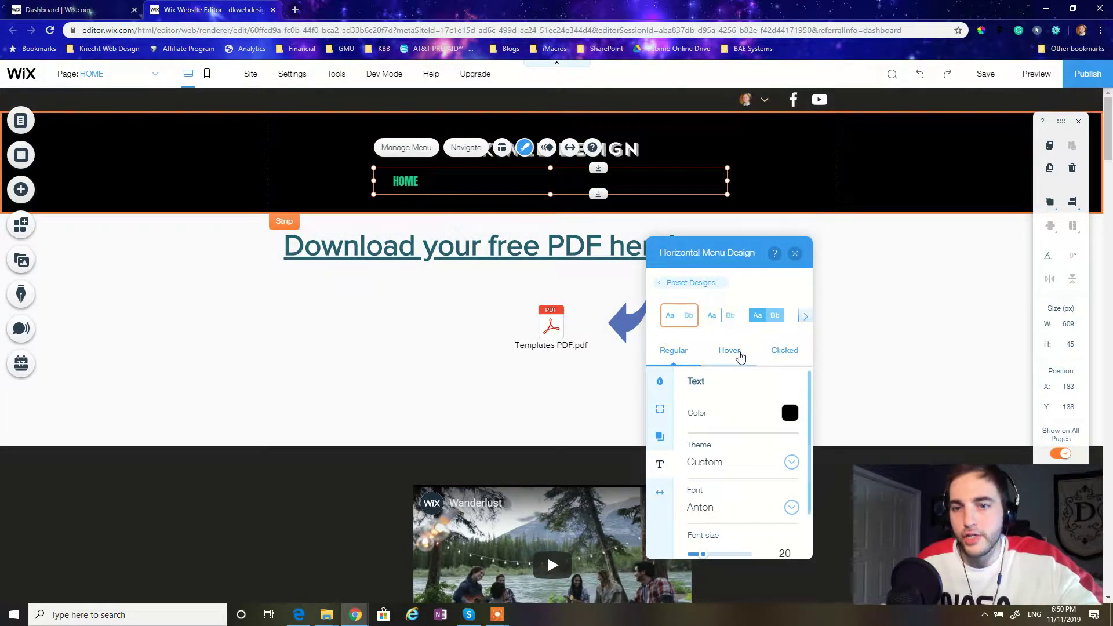
# Add custom colour #EBE4E4 to My Colors and apply it to the menu's regular text.
pyautogui.click(789, 413)
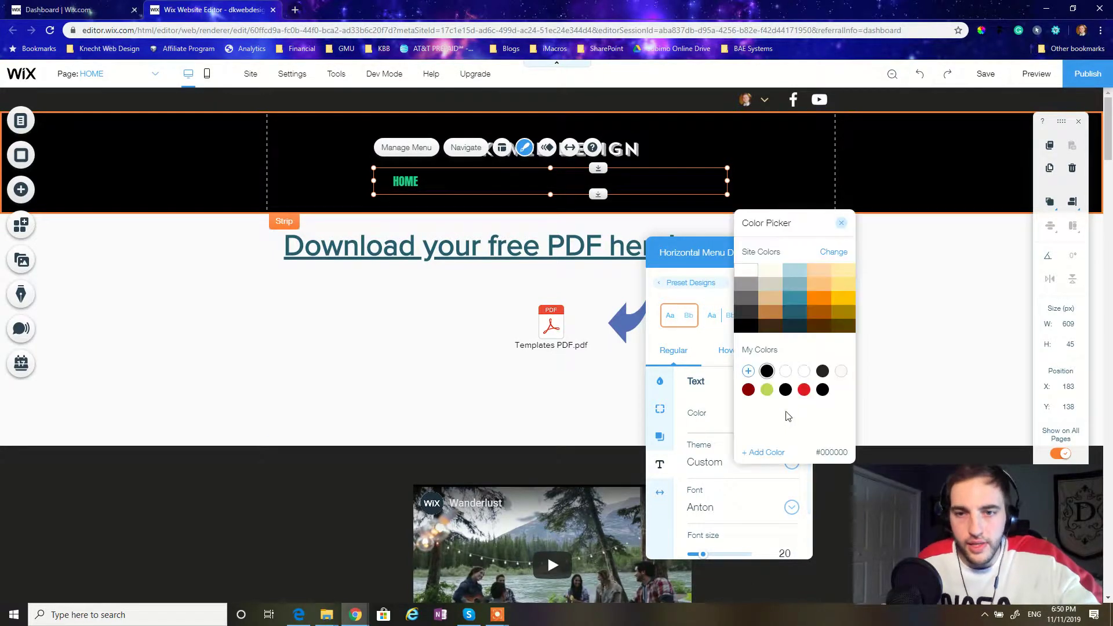
pyautogui.click(750, 272)
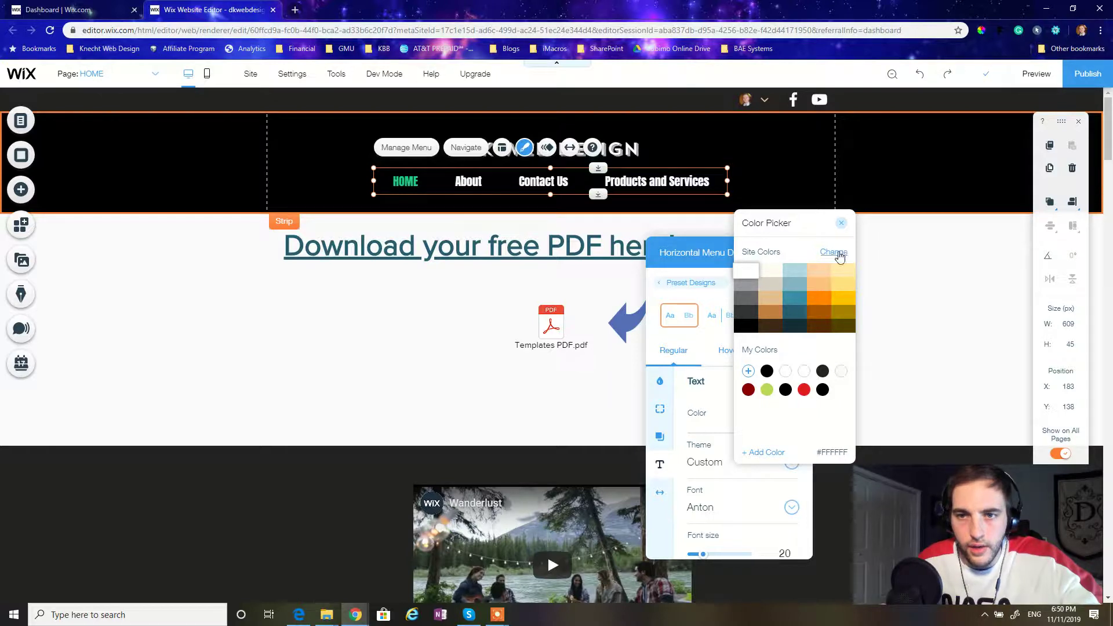
pyautogui.click(763, 453)
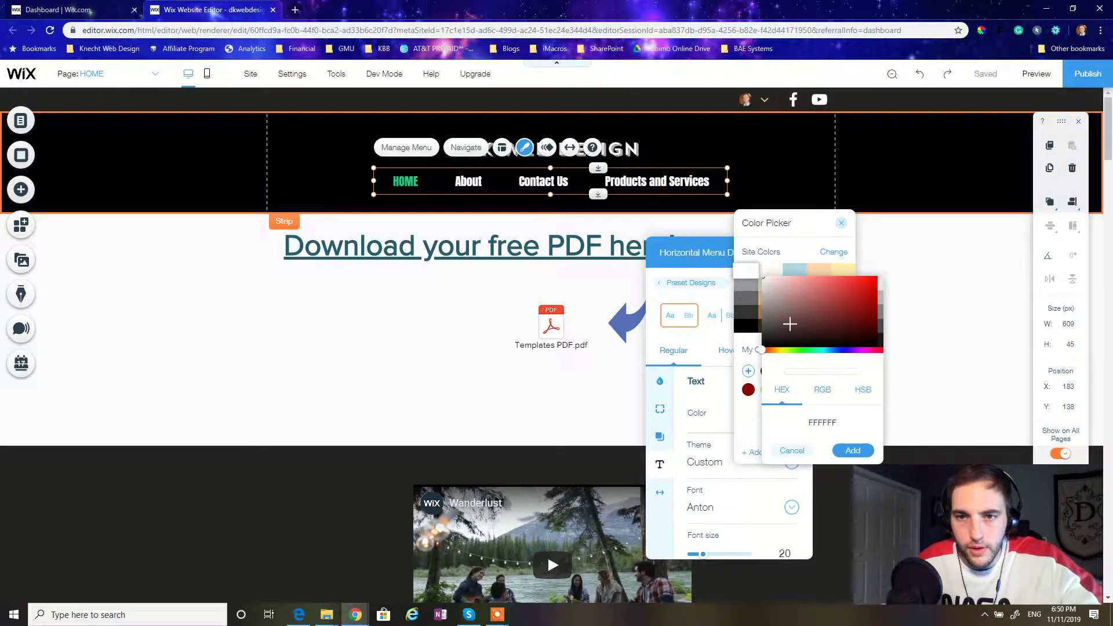
pyautogui.click(765, 281)
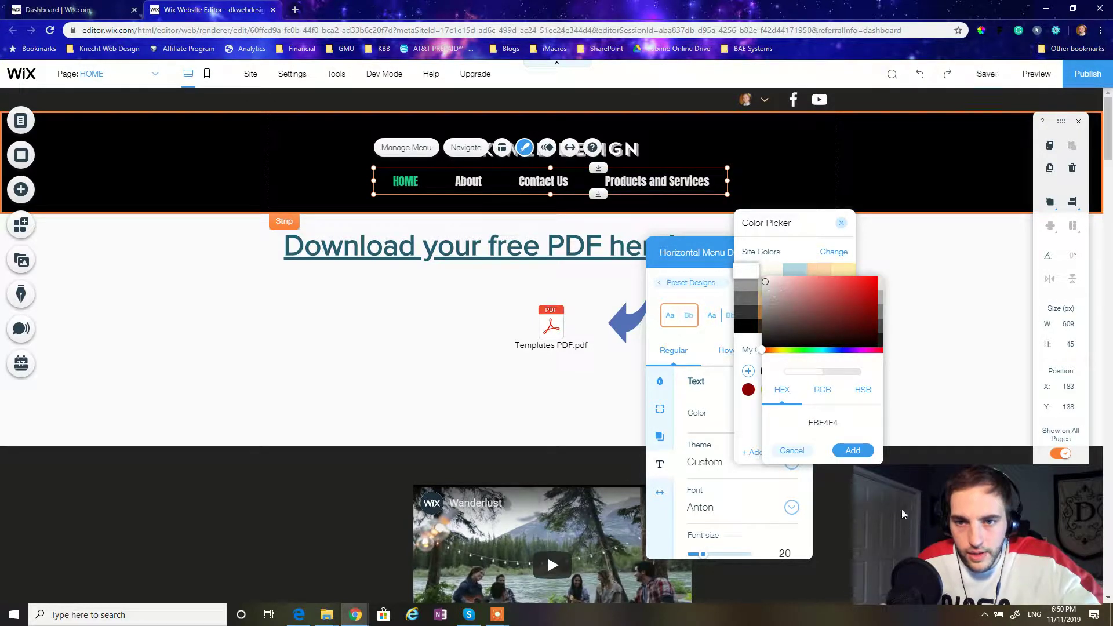
pyautogui.click(865, 451)
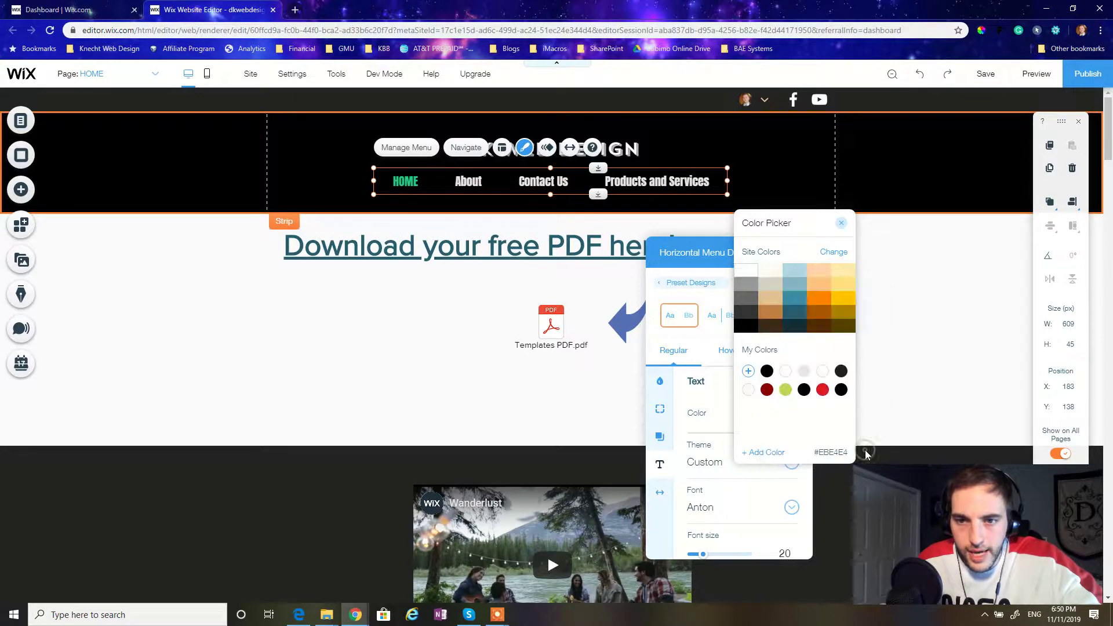
pyautogui.click(804, 371)
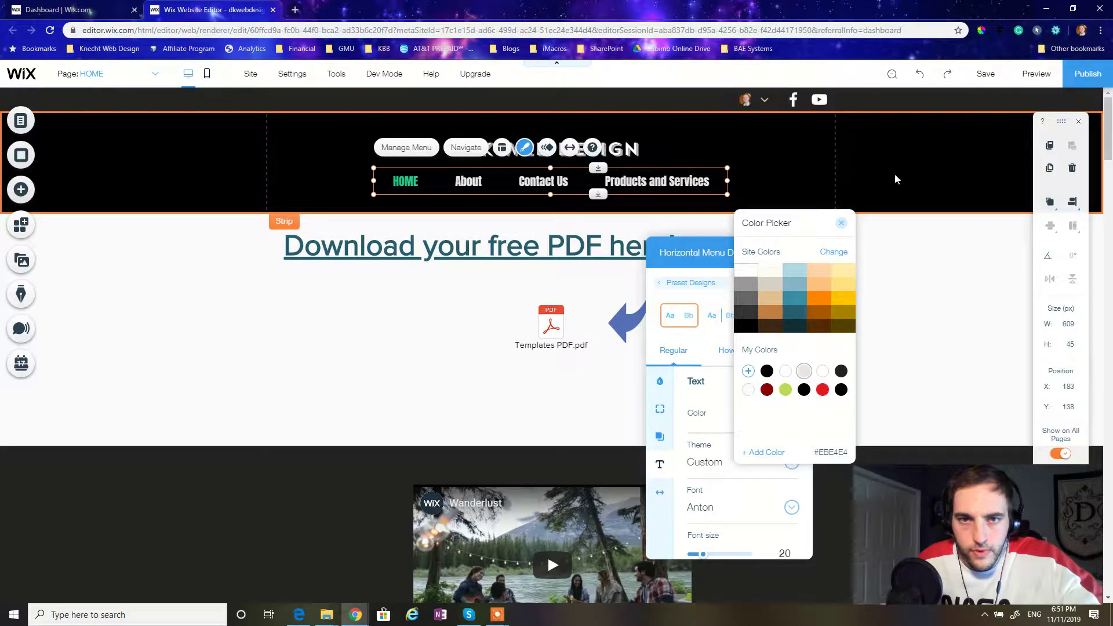
pyautogui.click(841, 222)
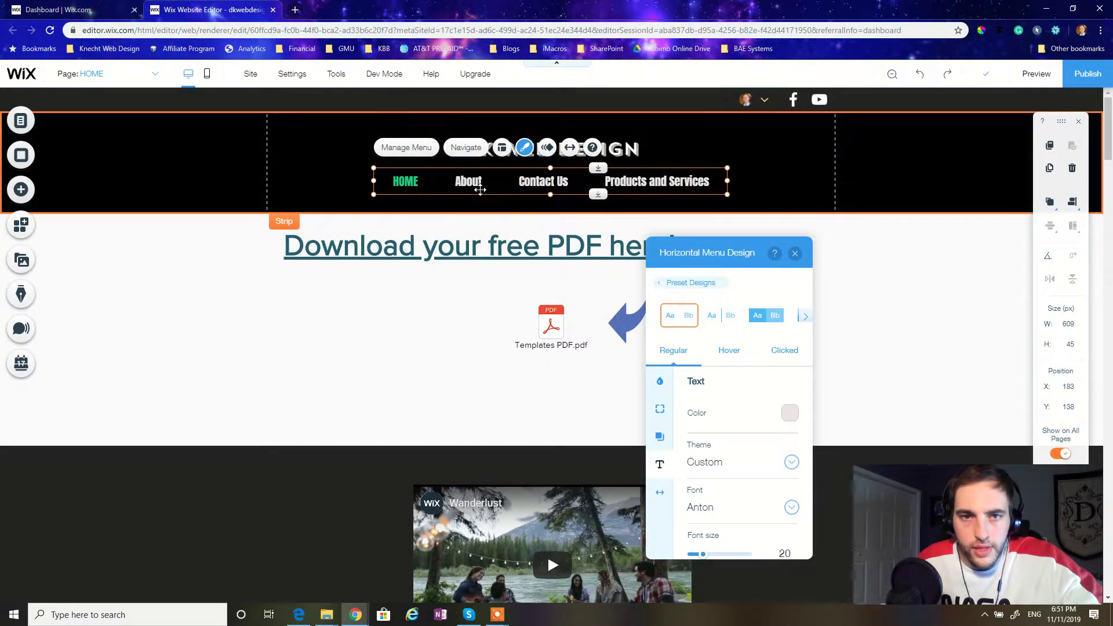
# Switch the menu's regular text font from Anton to Avenir Light.
pyautogui.moveTo(646, 185); pyautogui.dragTo(647, 185)
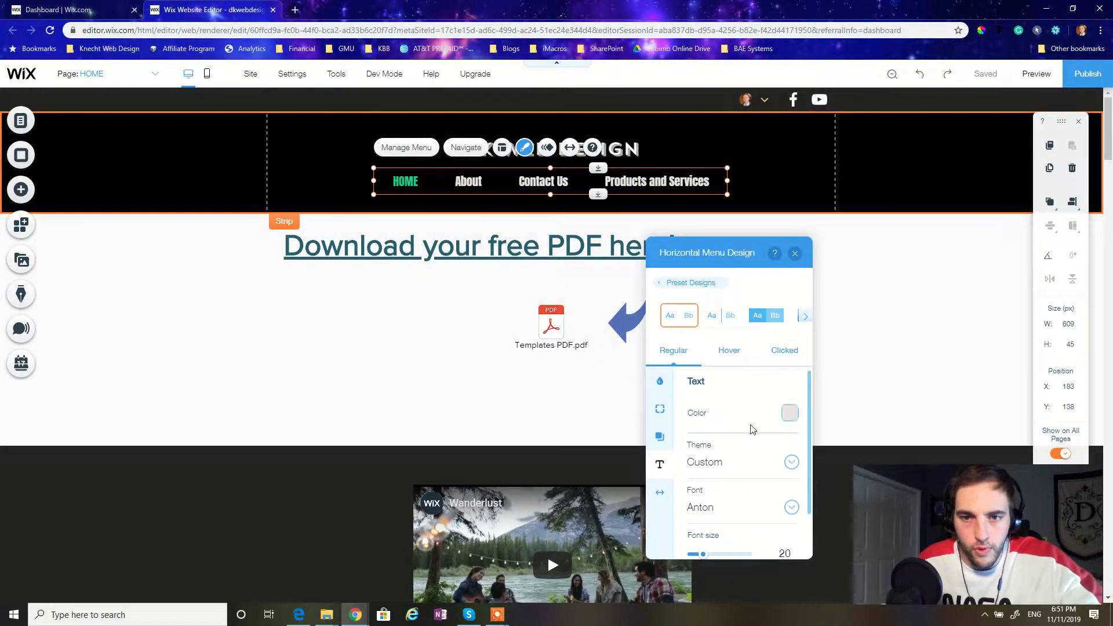
pyautogui.click(792, 508)
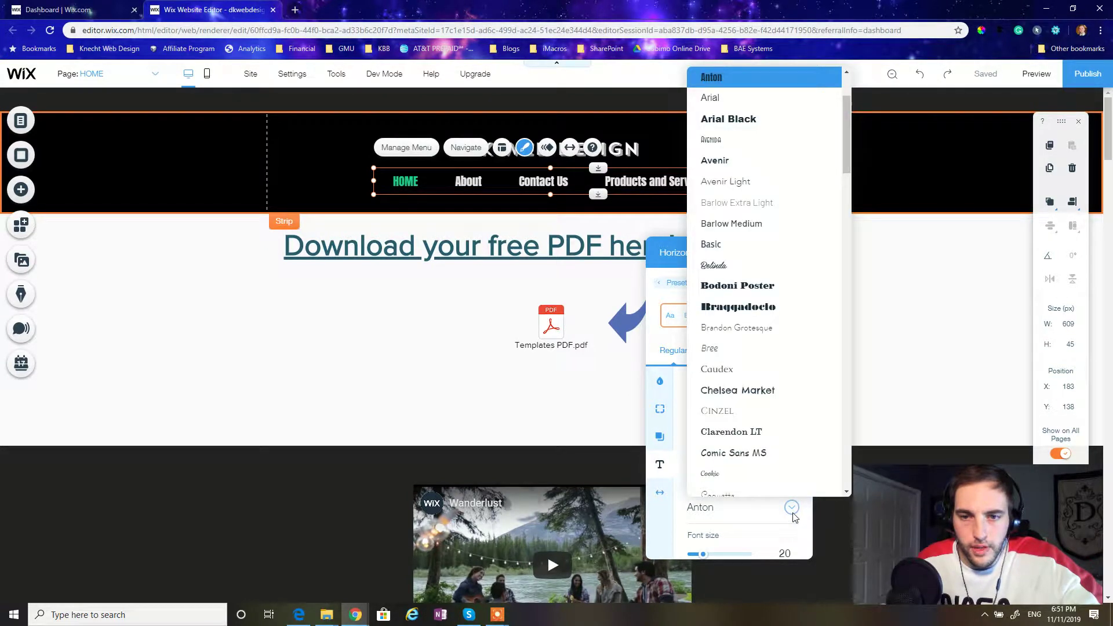
pyautogui.click(774, 517)
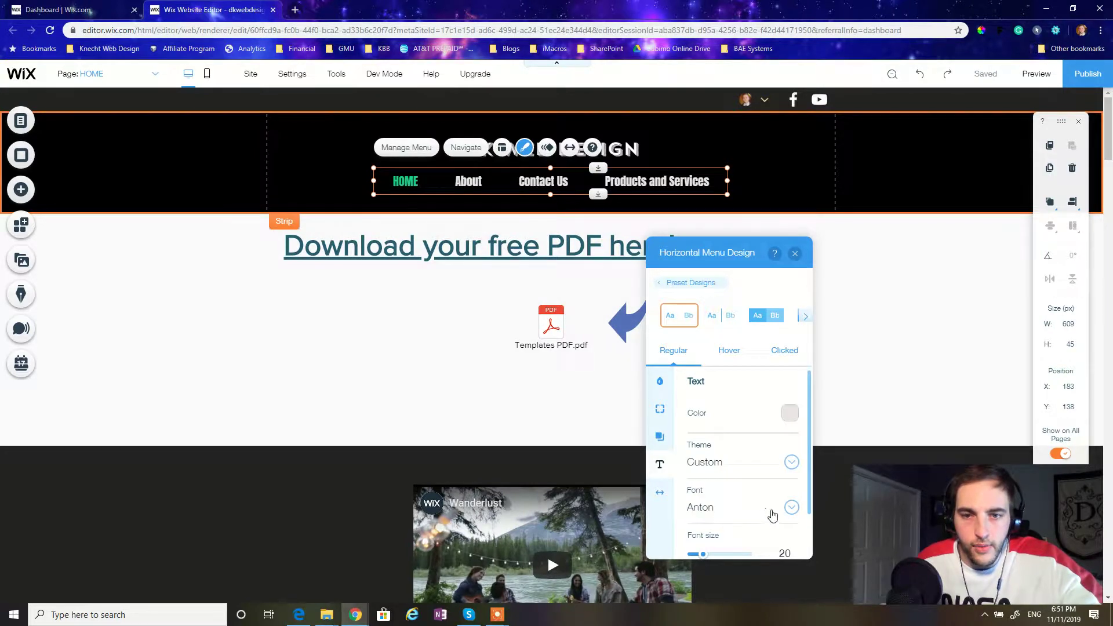
pyautogui.click(792, 509)
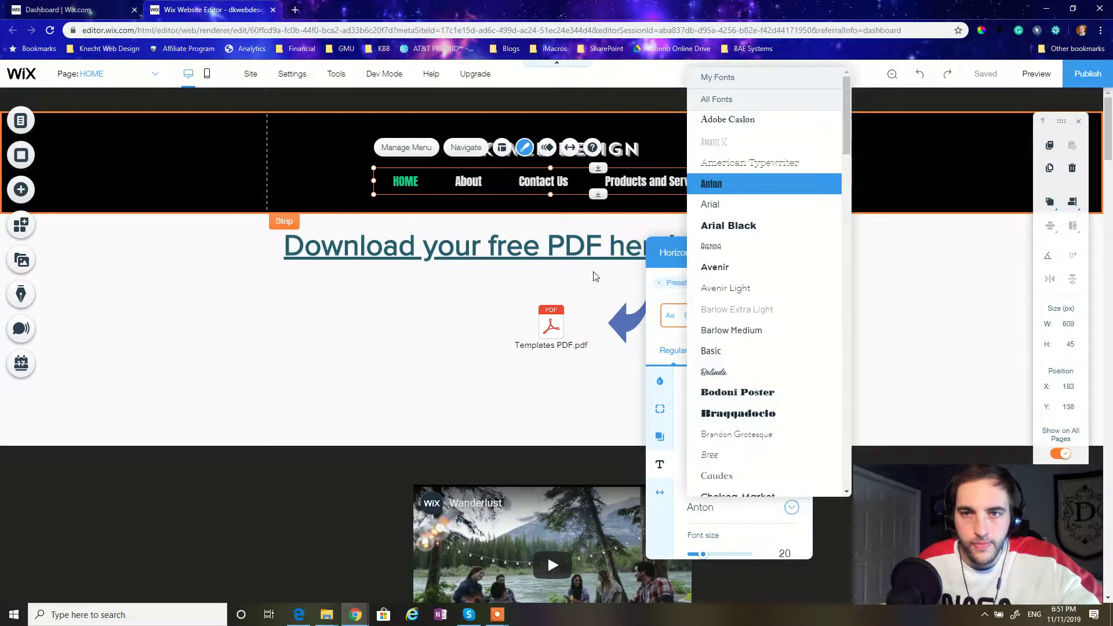
pyautogui.scroll(-3, 745, 255)
pyautogui.scroll(3, 760, 290)
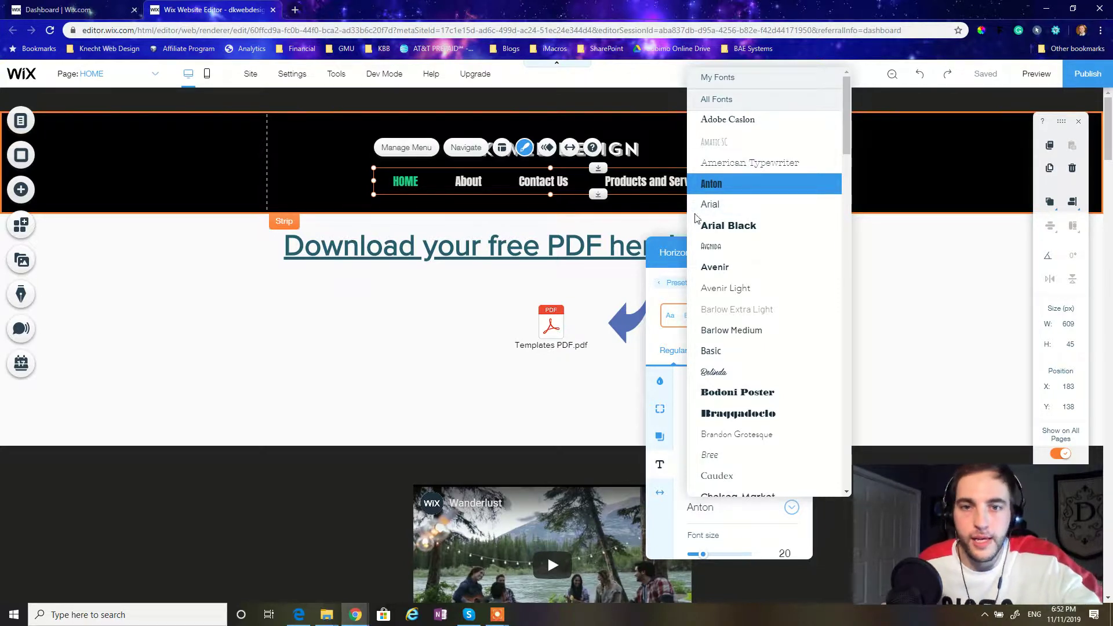
pyautogui.click(731, 289)
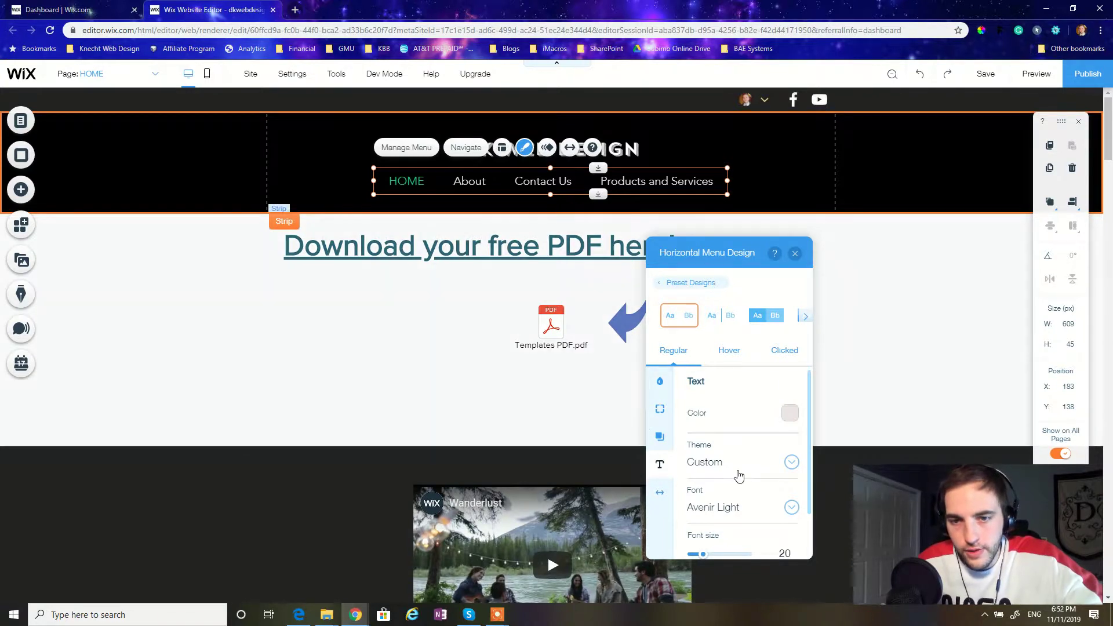
pyautogui.scroll(-1, 737, 474)
# Make the menu text bold and set its font size to 17.
pyautogui.click(697, 538)
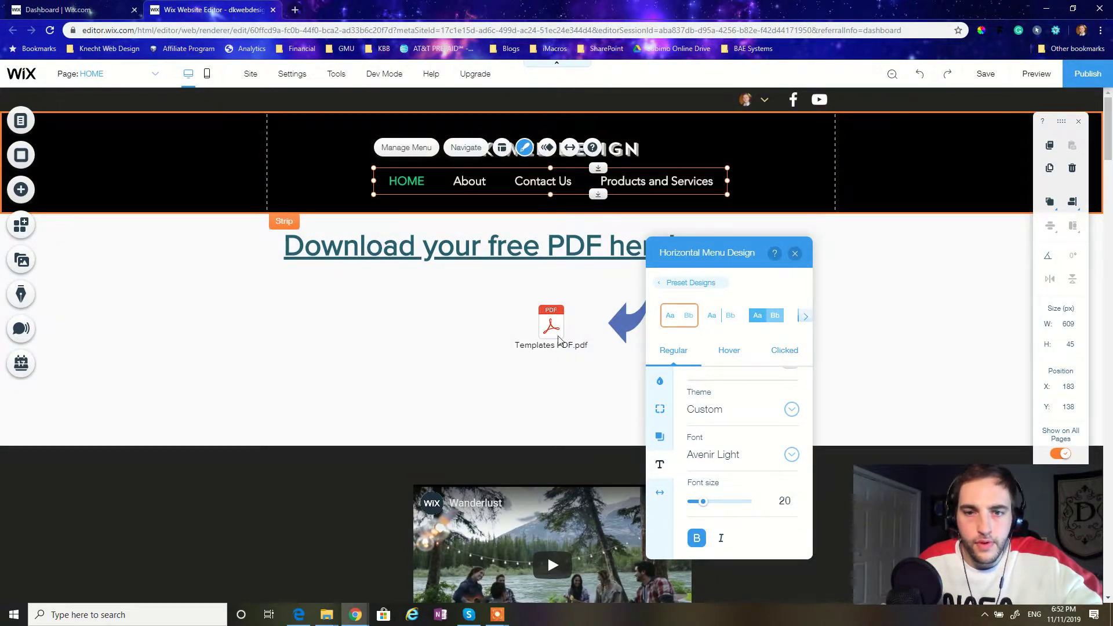
pyautogui.click(706, 506)
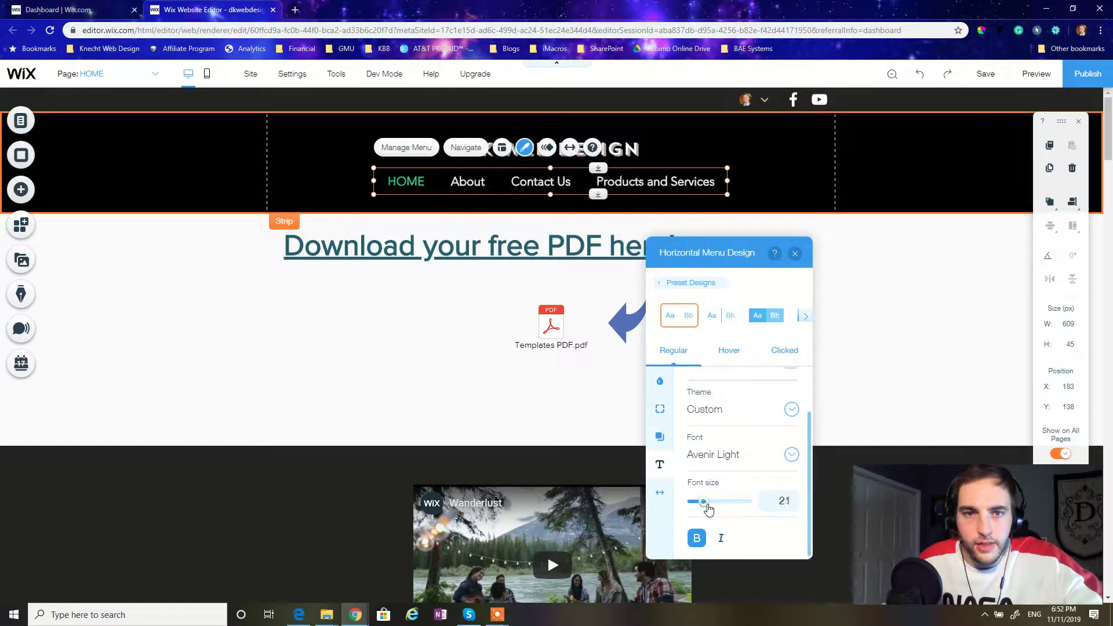
pyautogui.moveTo(708, 508); pyautogui.dragTo(705, 509)
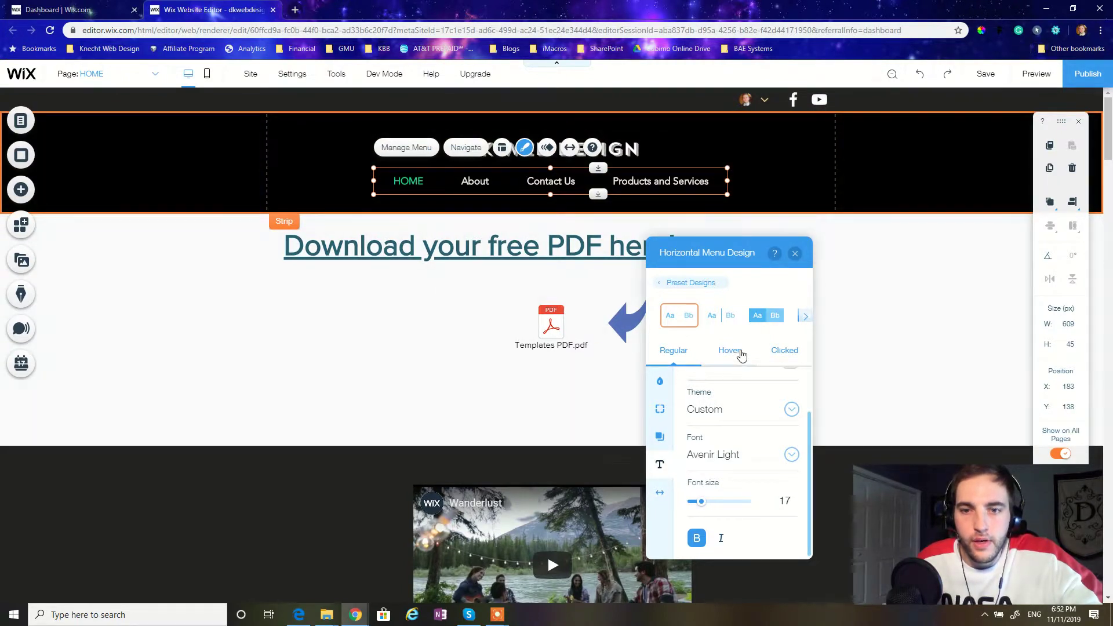
# Change the menu's hover text colour from green #20CE88 to white #FFFFFF.
pyautogui.click(737, 352)
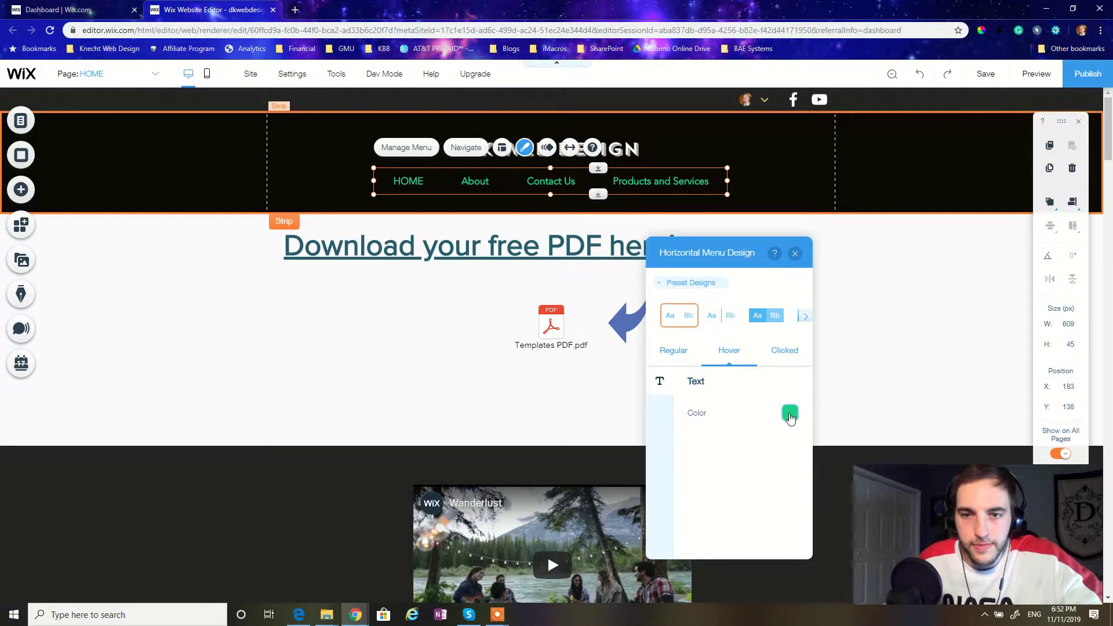
pyautogui.click(789, 414)
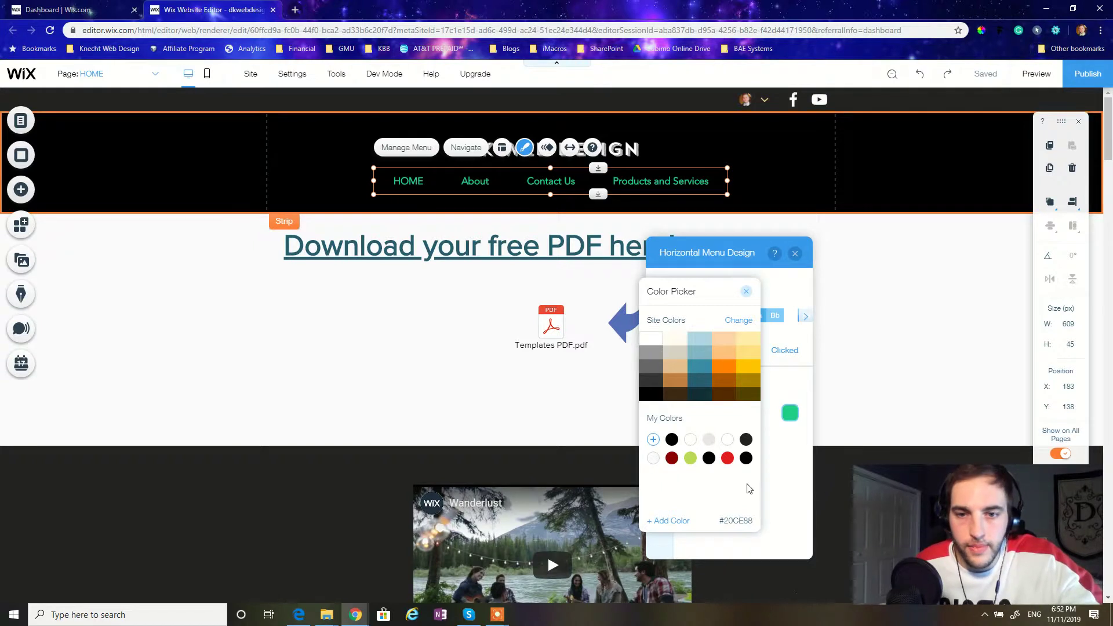
pyautogui.click(692, 444)
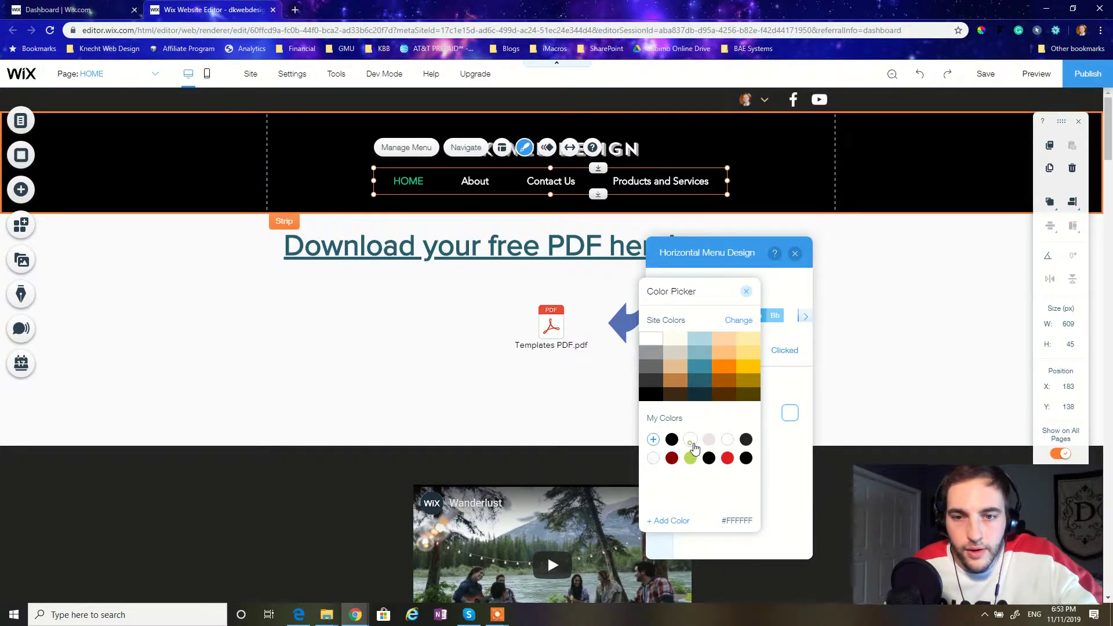
pyautogui.click(748, 290)
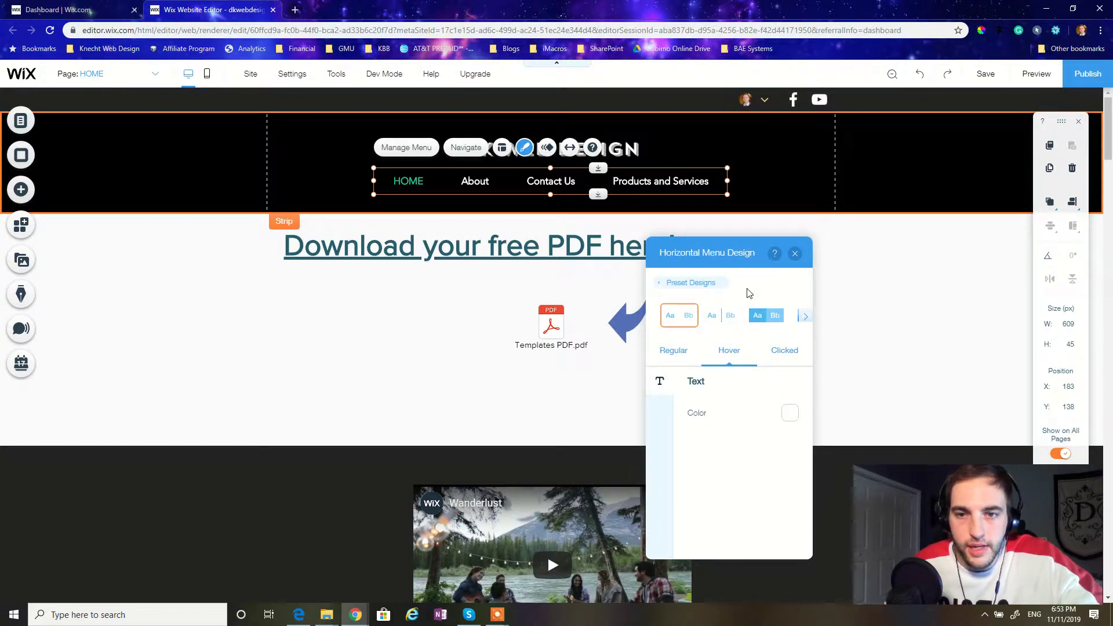
# Set the menu's clicked-state text colour to white #FFFFFF and close the design panel.
pyautogui.click(785, 353)
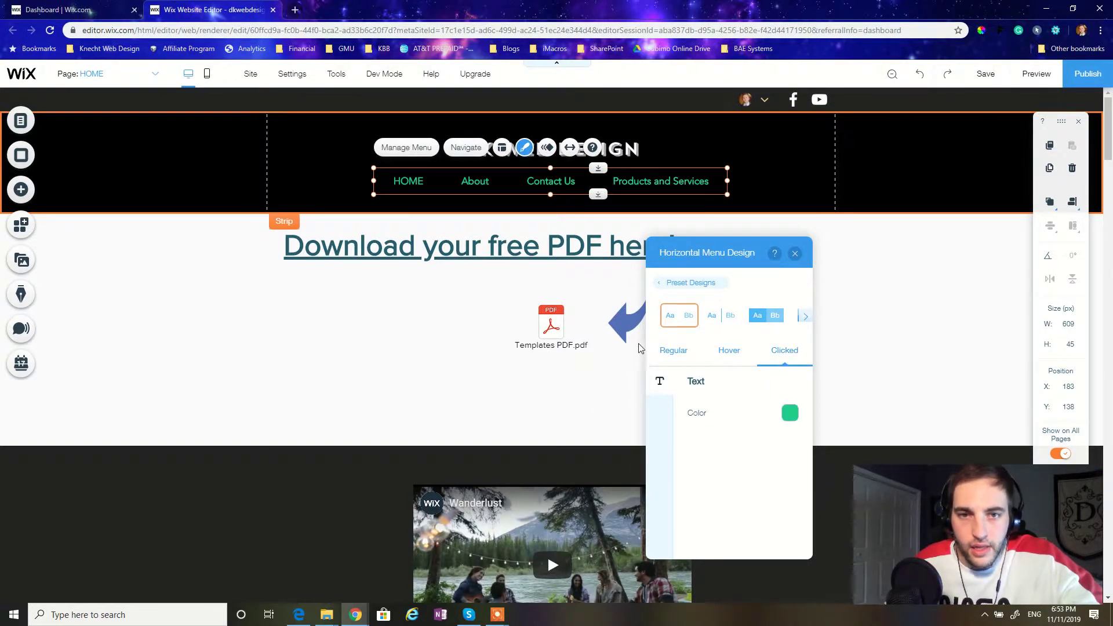
pyautogui.click(729, 351)
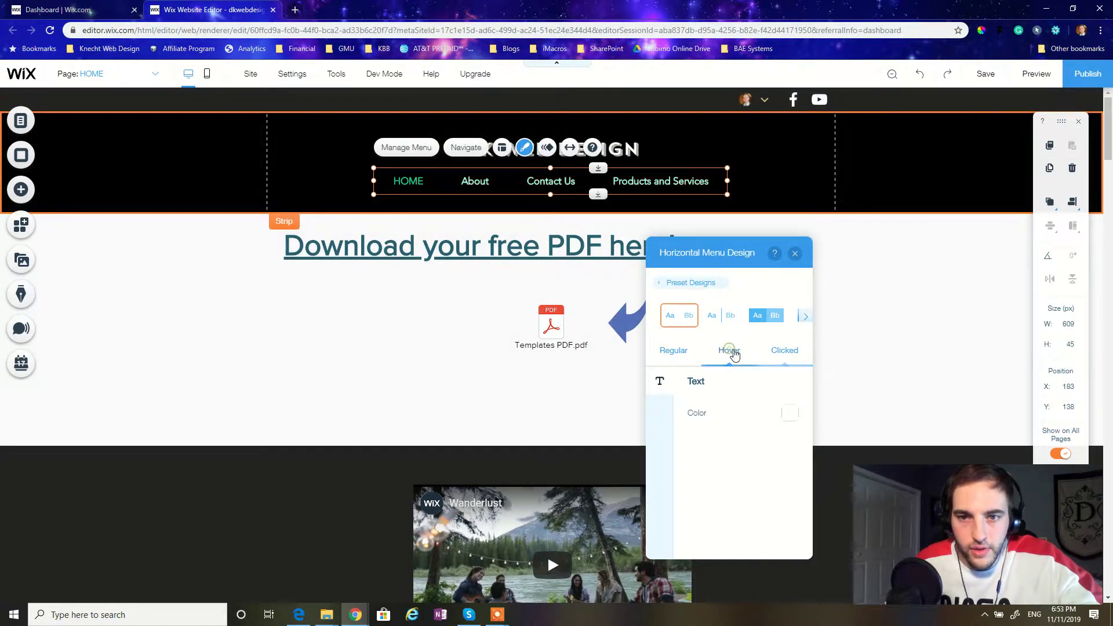
pyautogui.click(785, 354)
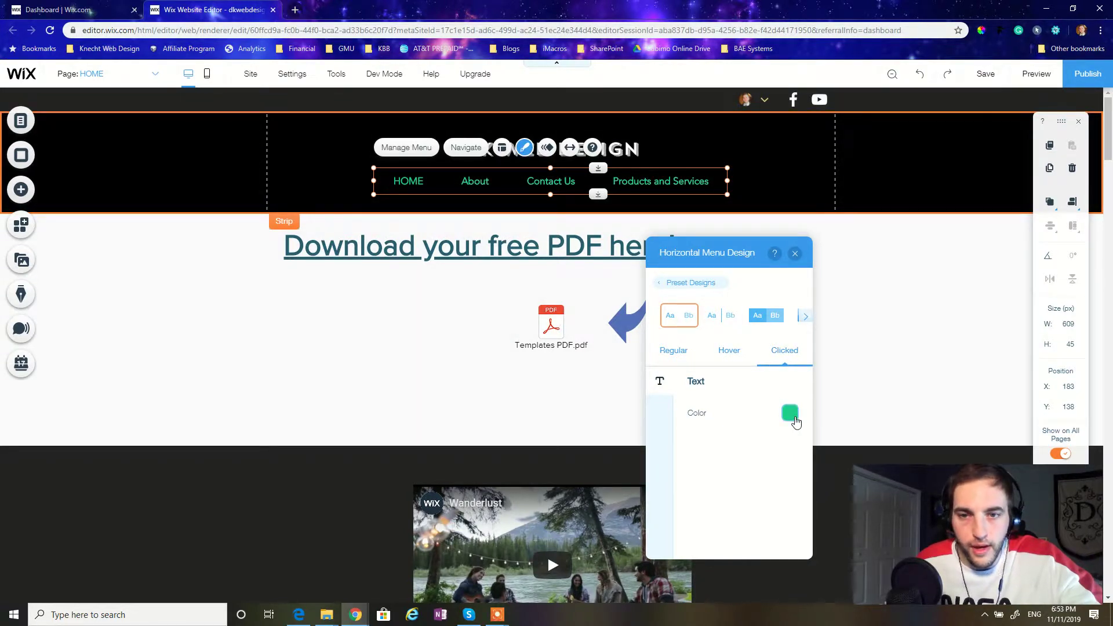
pyautogui.click(790, 413)
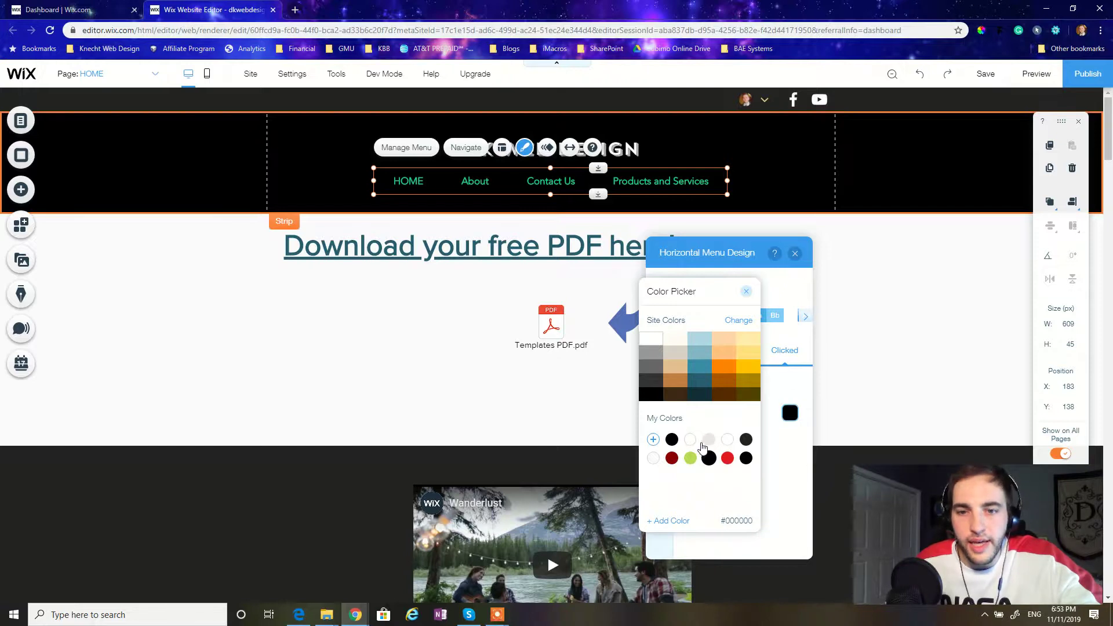
pyautogui.click(691, 440)
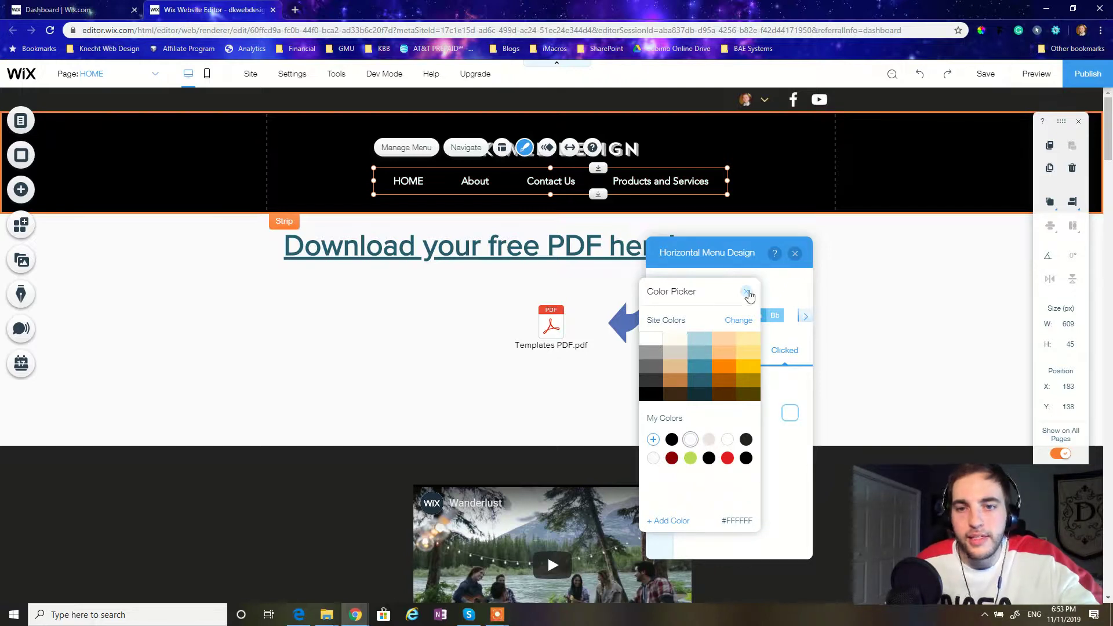
pyautogui.click(746, 292)
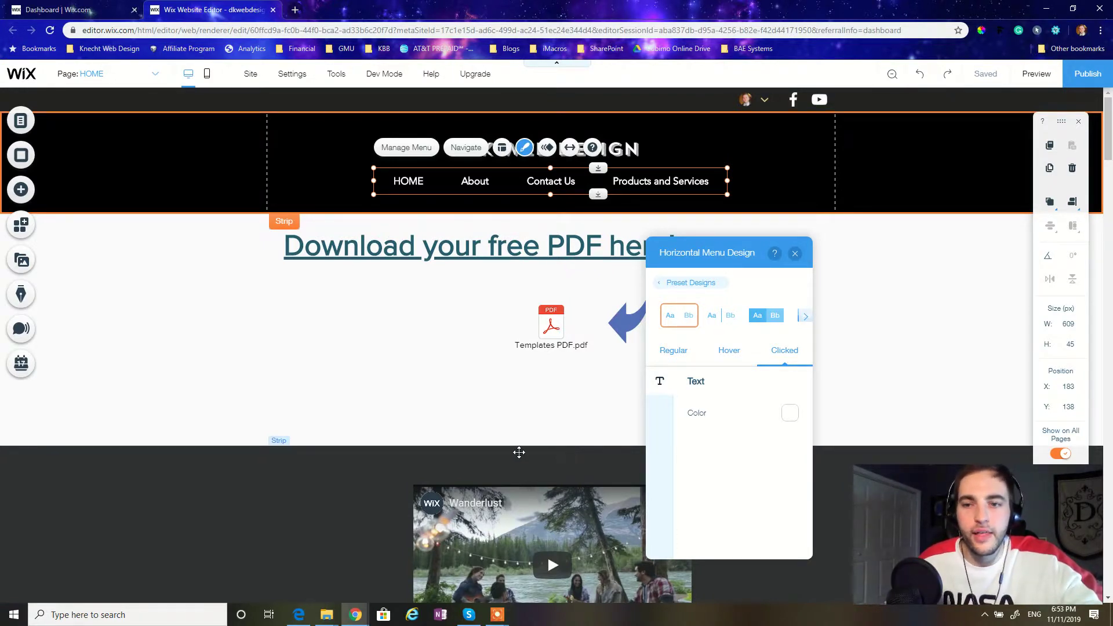
pyautogui.click(794, 254)
# Preview the site's black header with the white menu, then return to the editor.
pyautogui.click(721, 271)
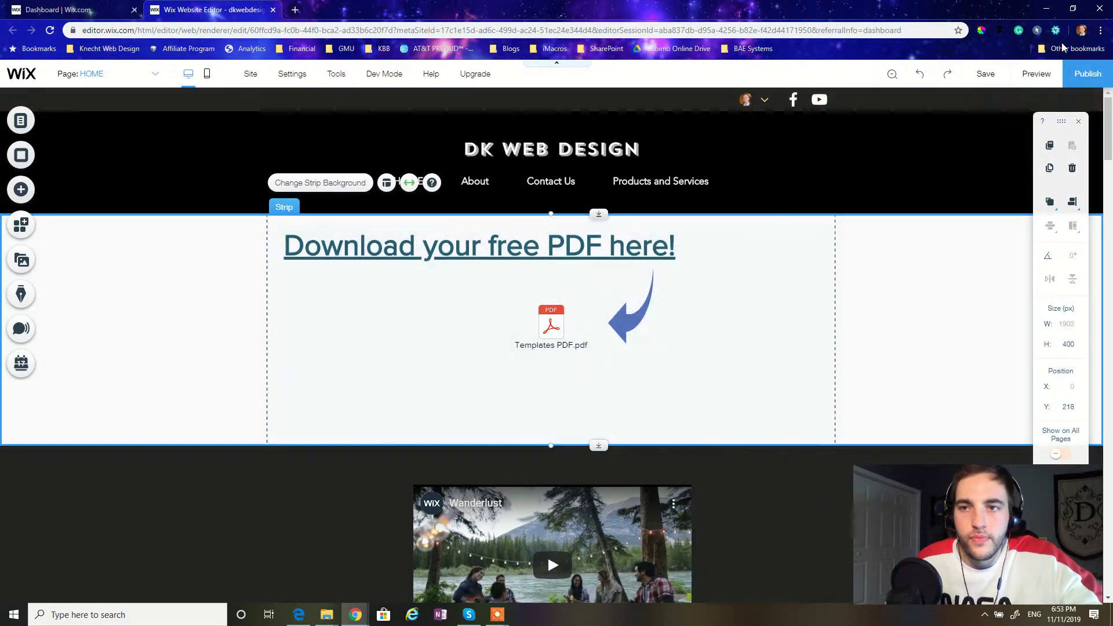
pyautogui.press('Escape')
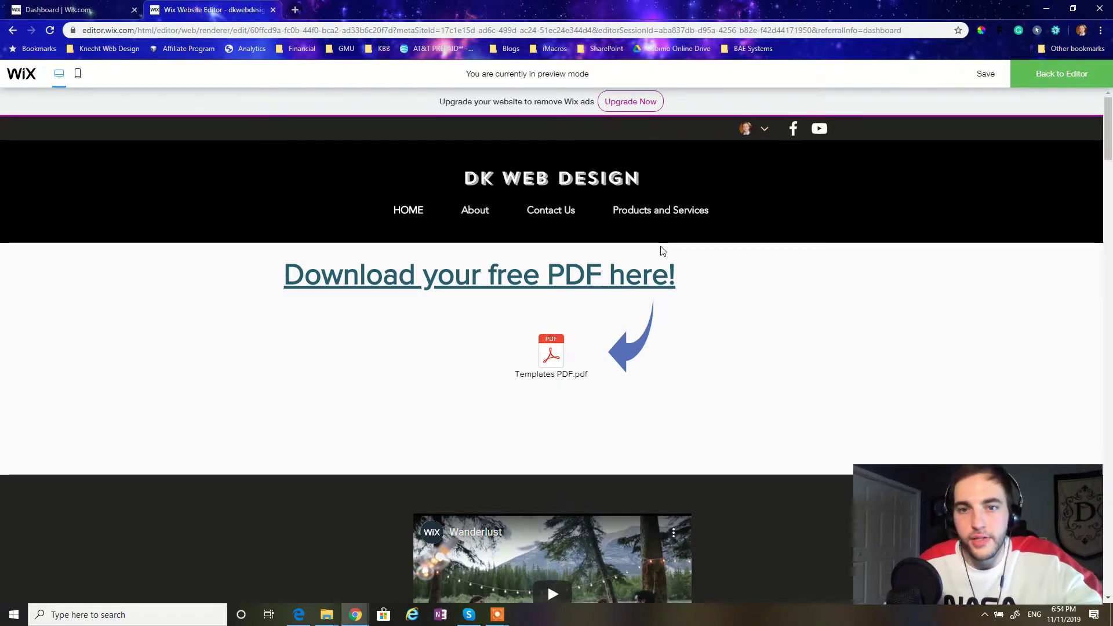
pyautogui.click(1052, 82)
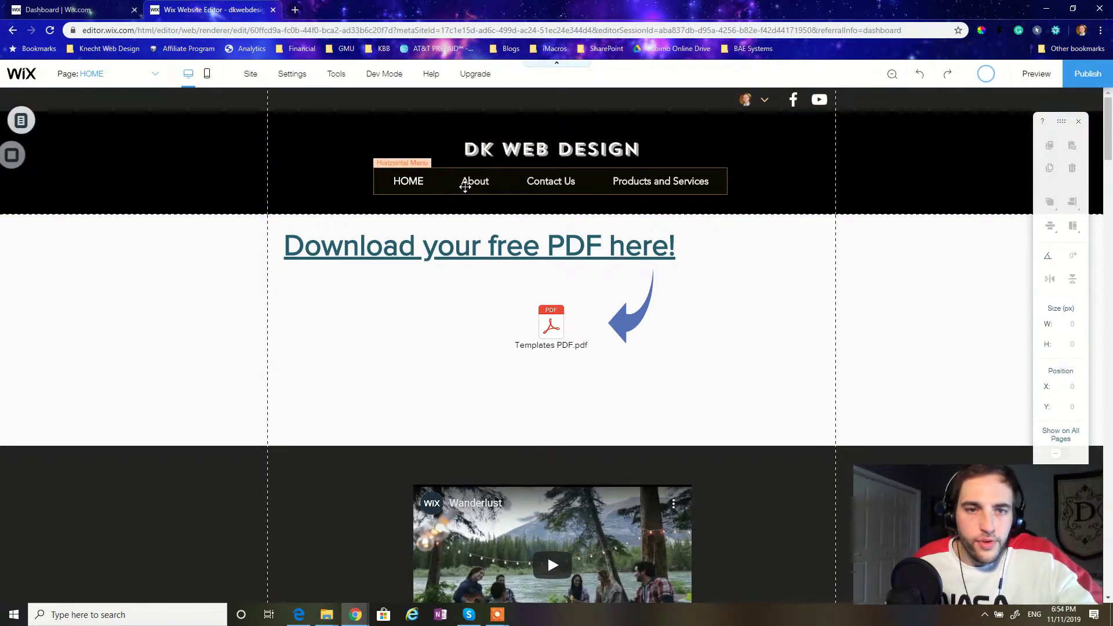
# In the site pages manager, rename the About page to ABOUT.
pyautogui.click(478, 190)
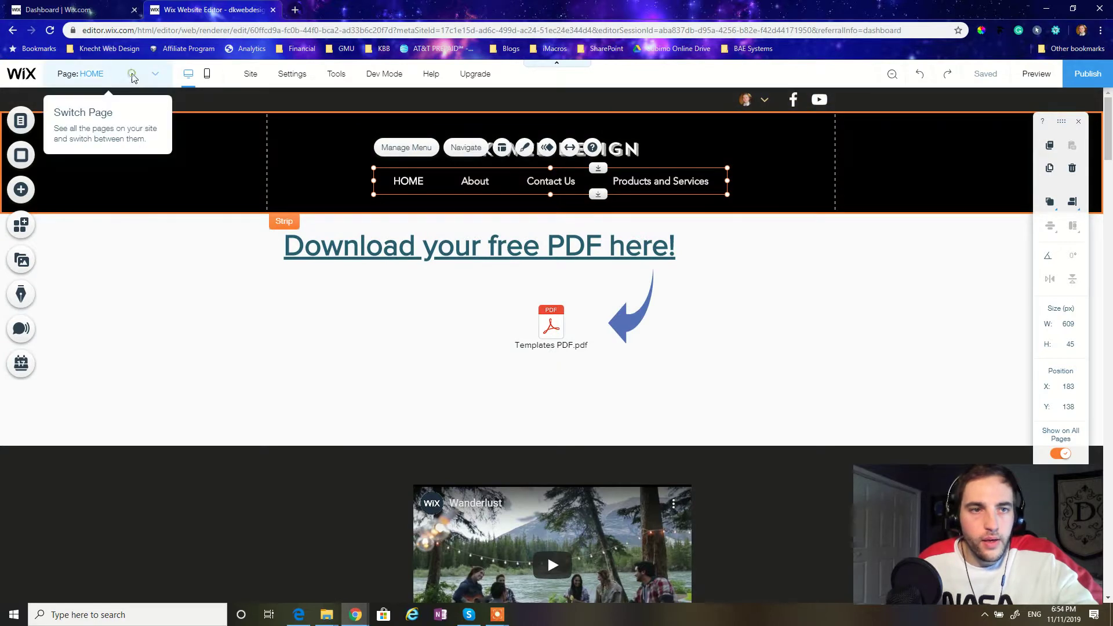
pyautogui.click(132, 79)
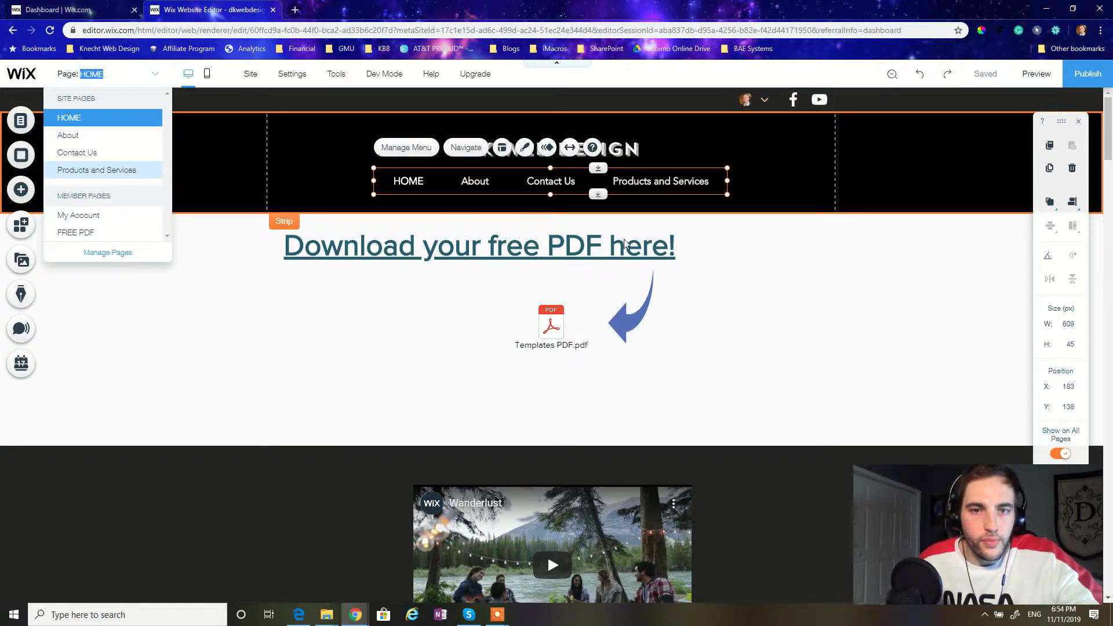
pyautogui.click(108, 252)
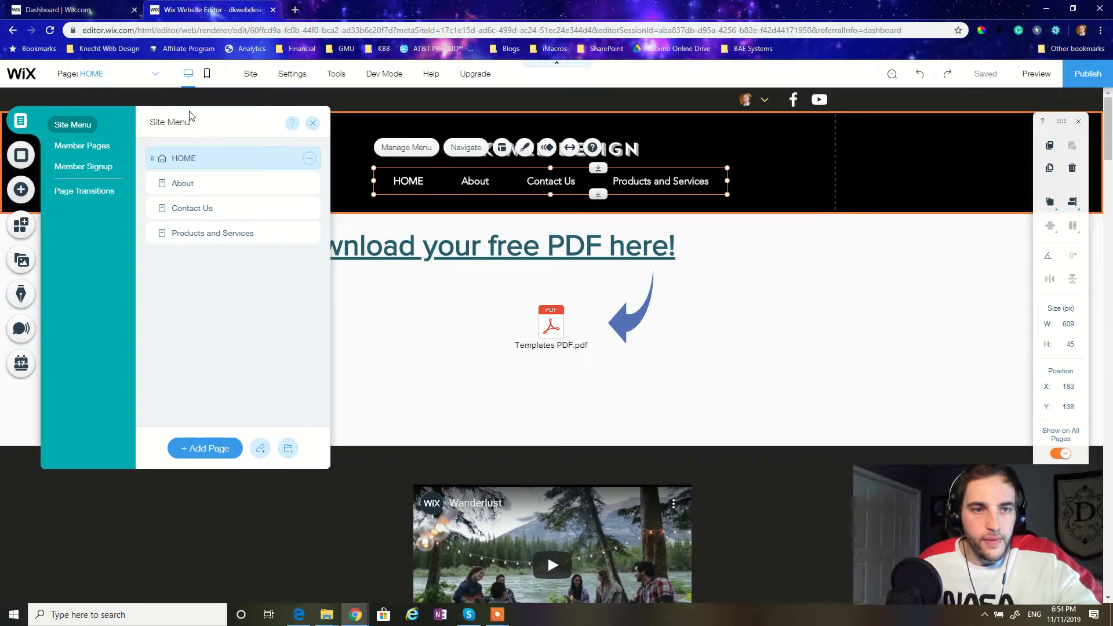
pyautogui.click(139, 78)
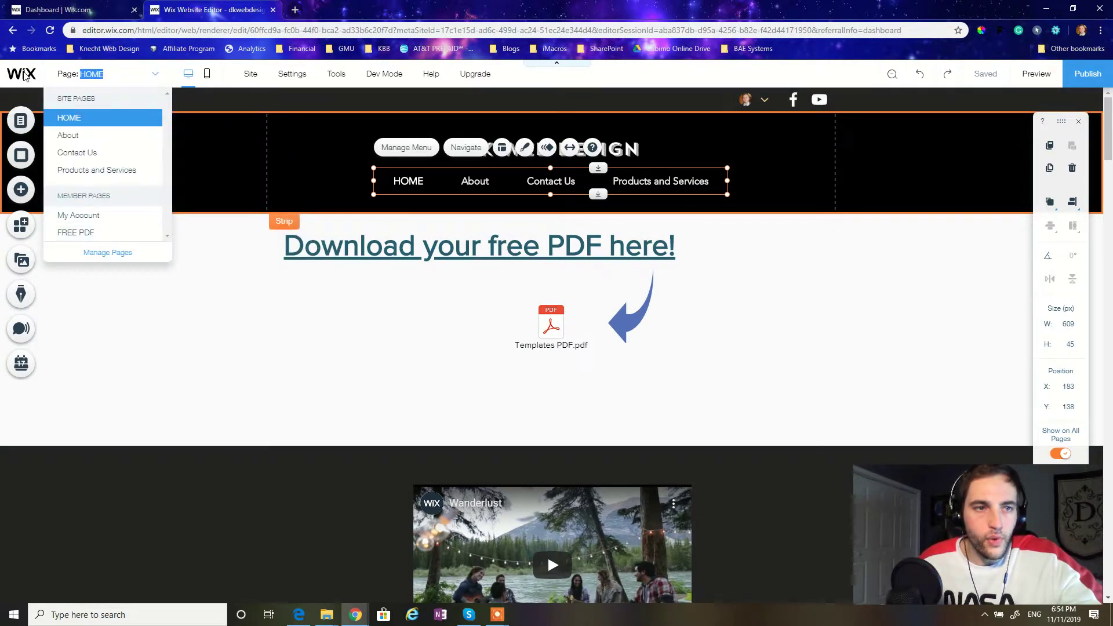
pyautogui.click(108, 255)
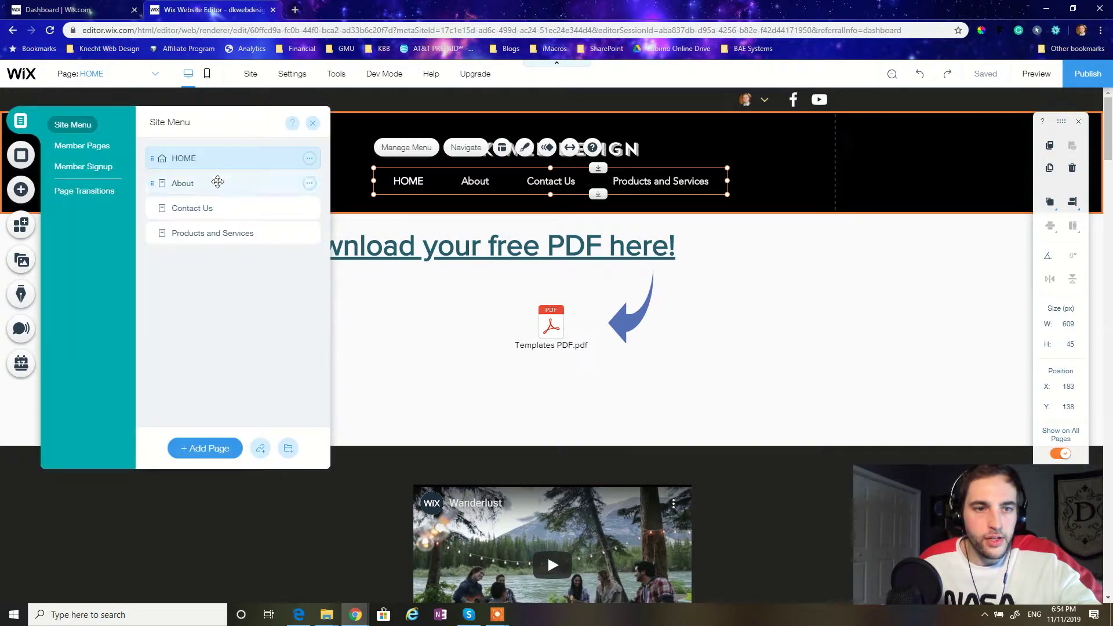
pyautogui.click(309, 183)
pyautogui.click(358, 243)
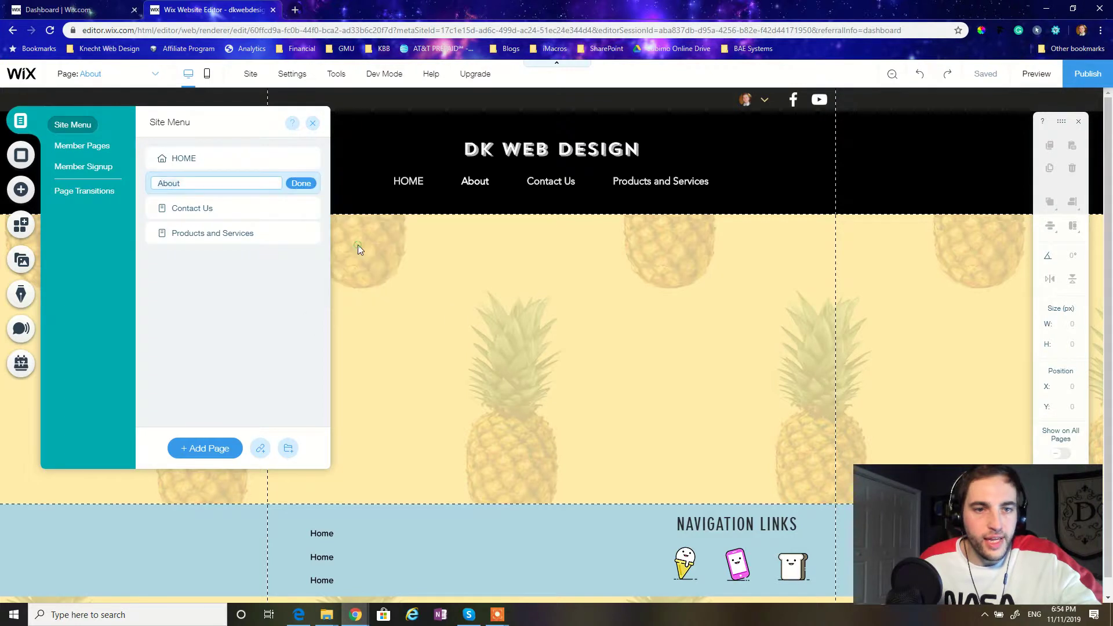
pyautogui.press('BackSpace')
pyautogui.press('BackSpace')
pyautogui.press('BackSpace')
pyautogui.press('BackSpace')
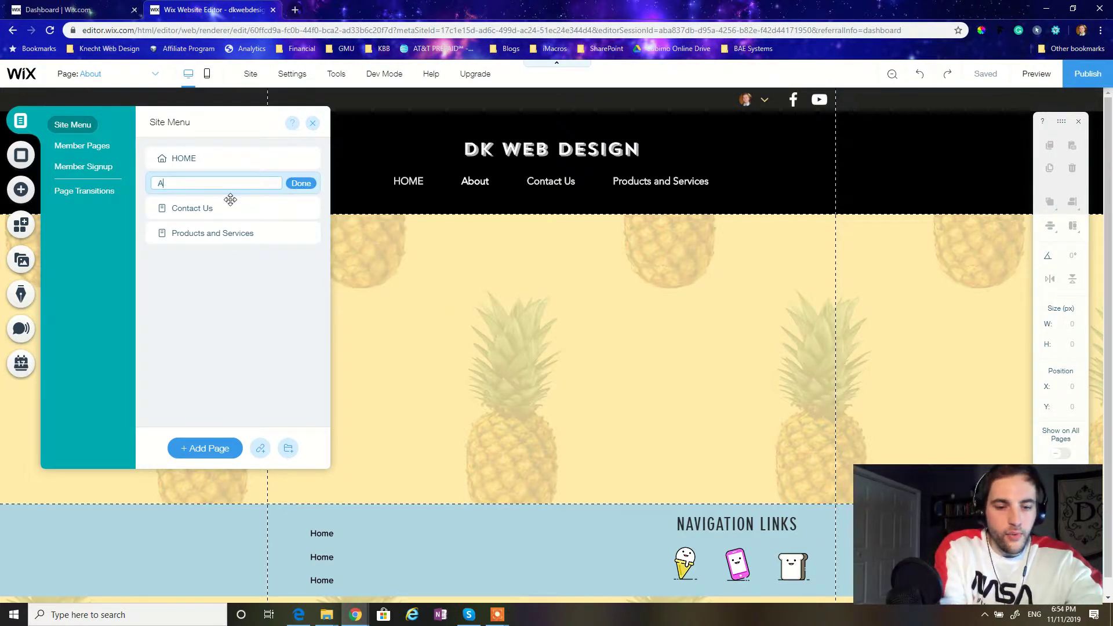
pyautogui.write('BOUT')
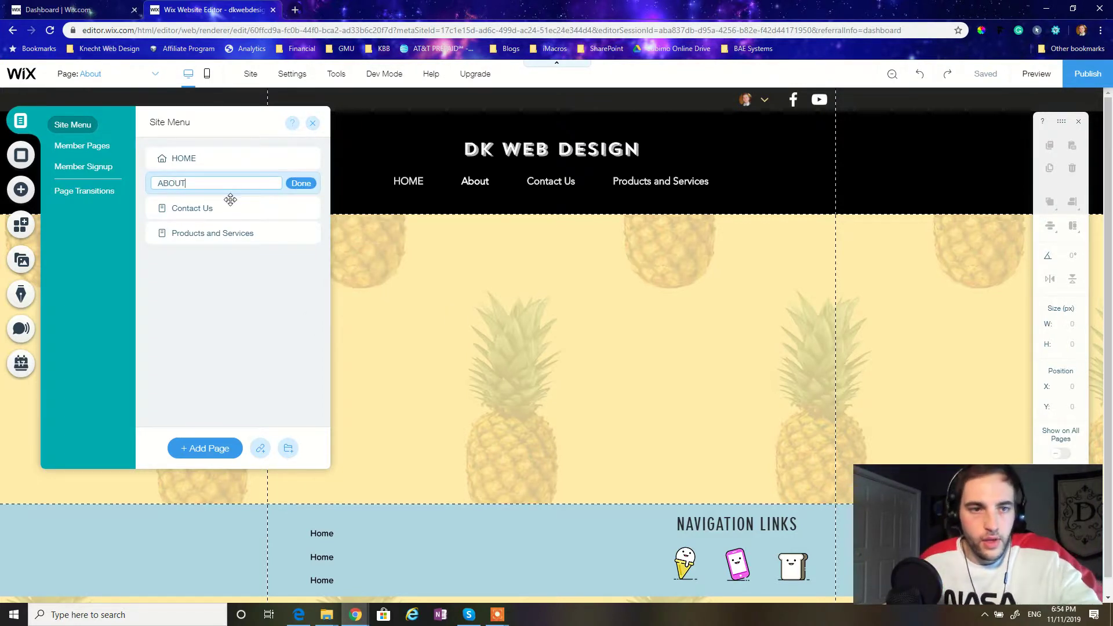
pyautogui.click(305, 183)
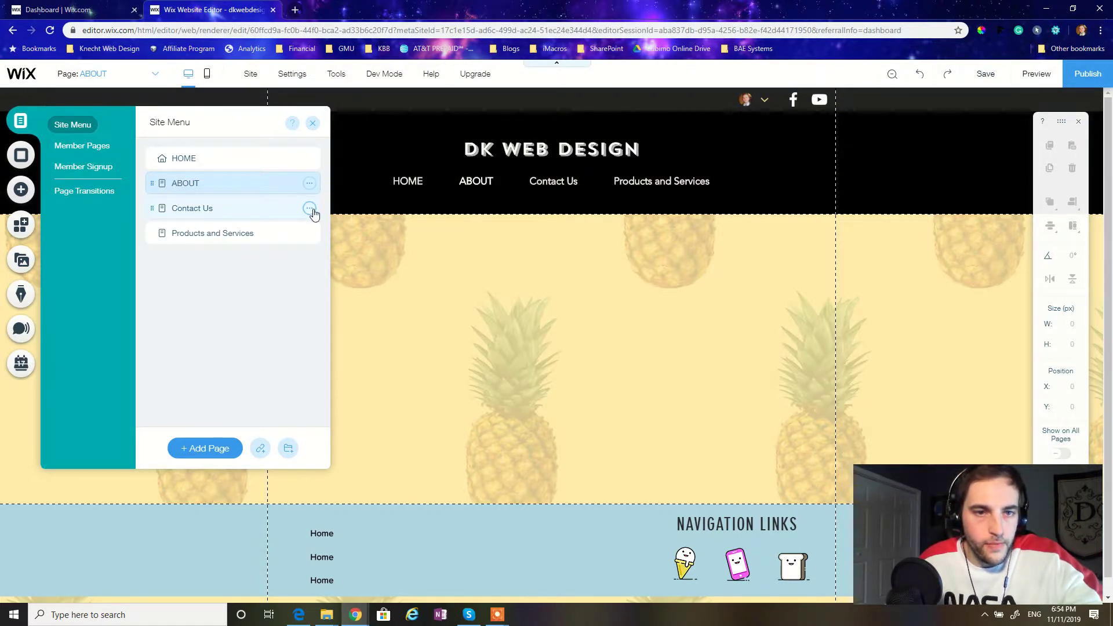
# Rename the Contact Us page to CONTACT US and Products and Services to SHOP.
pyautogui.click(310, 208)
pyautogui.click(353, 265)
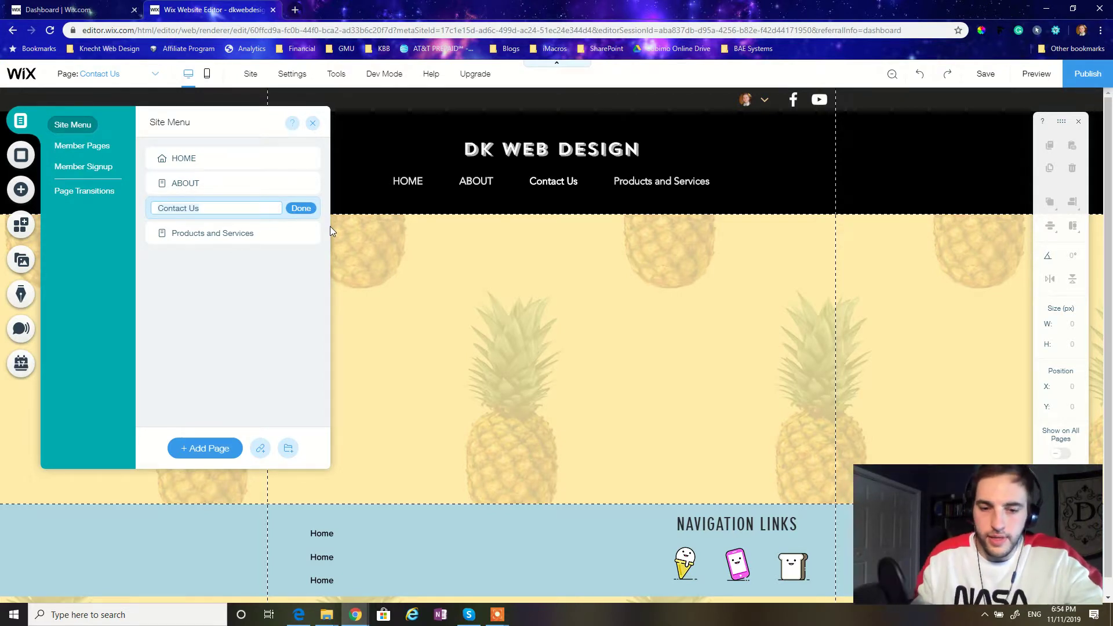
pyautogui.write('CONTACT US')
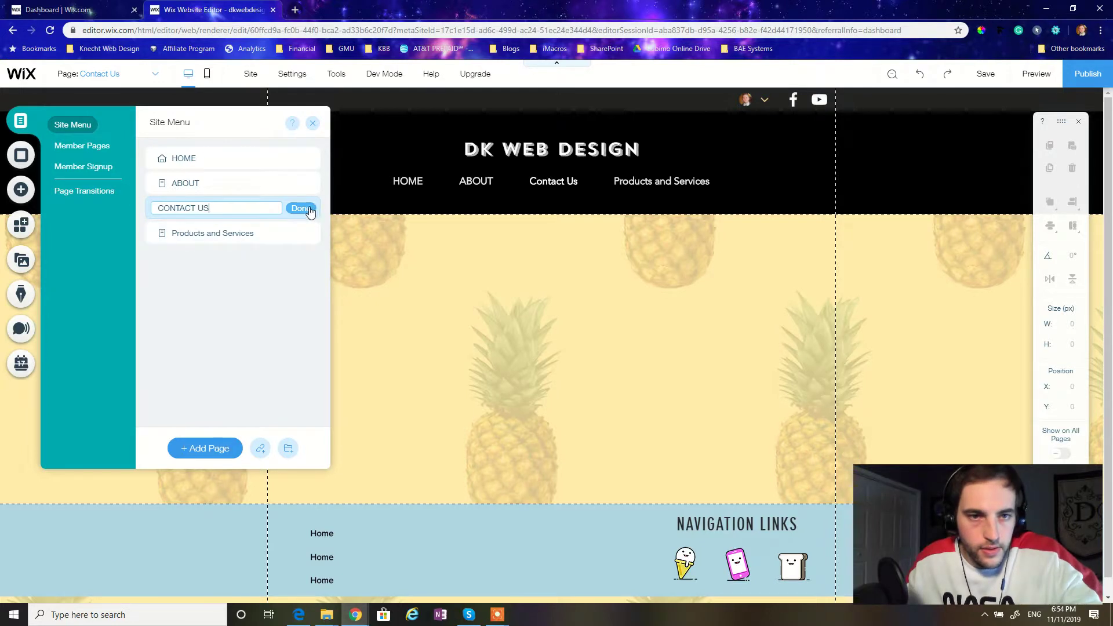
pyautogui.click(301, 208)
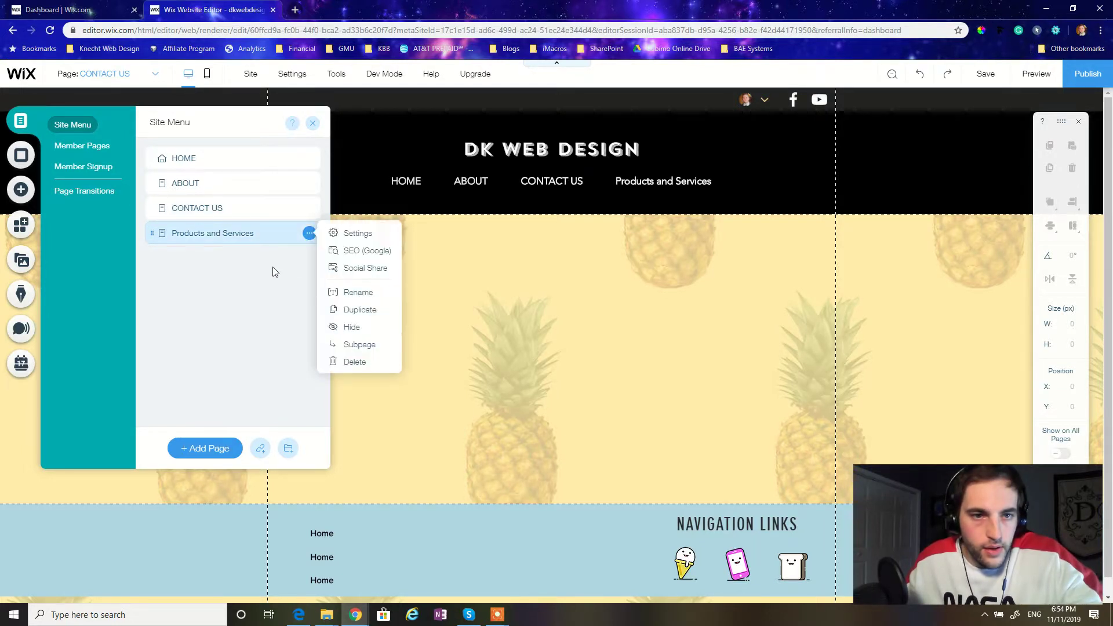
pyautogui.click(373, 293)
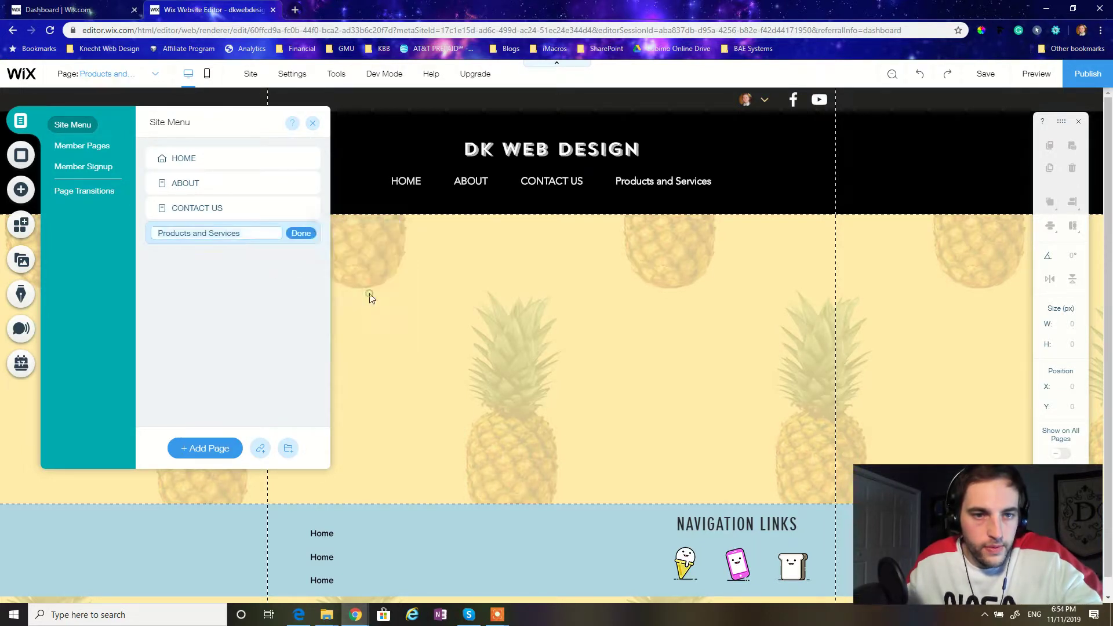
pyautogui.write('SHOP')
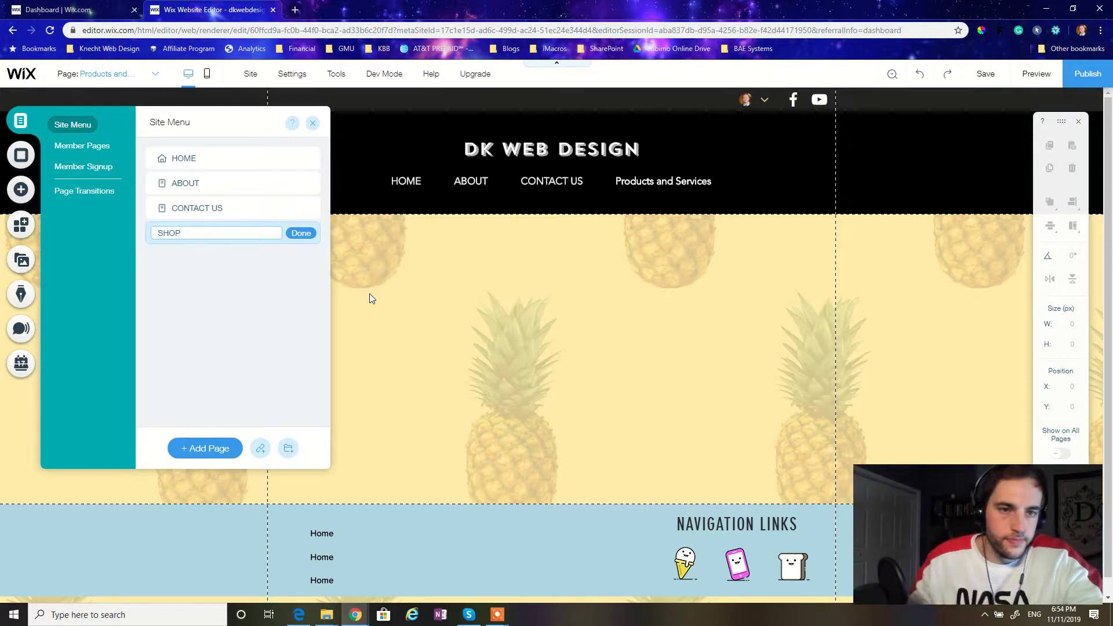
pyautogui.click(300, 233)
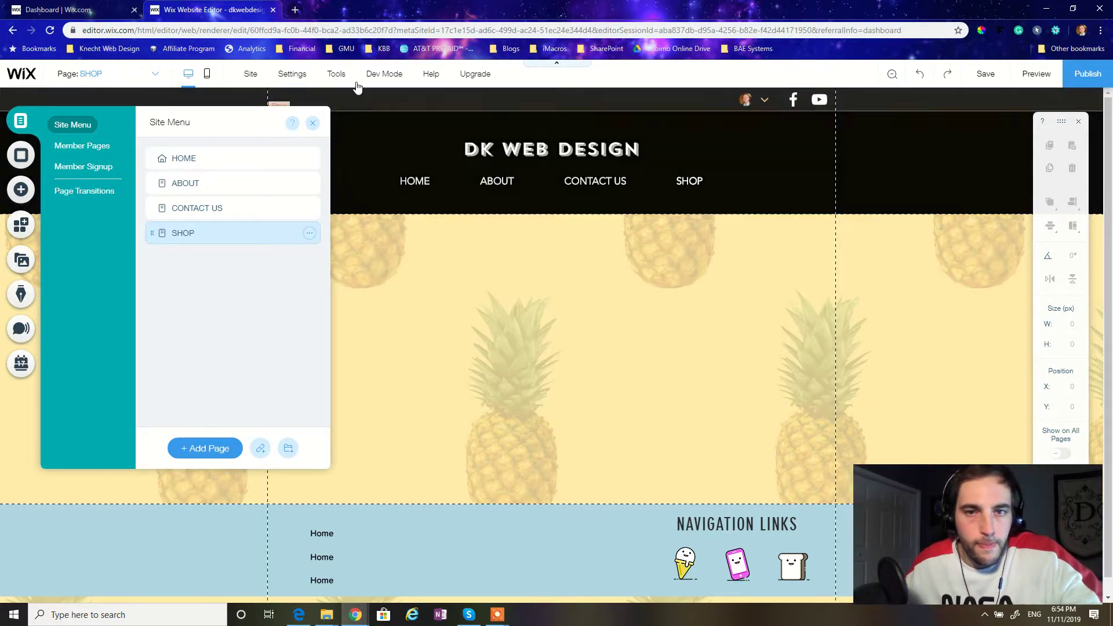
# Close the page list, preview the site to check the HOME, ABOUT, CONTACT US, SHOP menu, then return to editing.
pyautogui.click(548, 279)
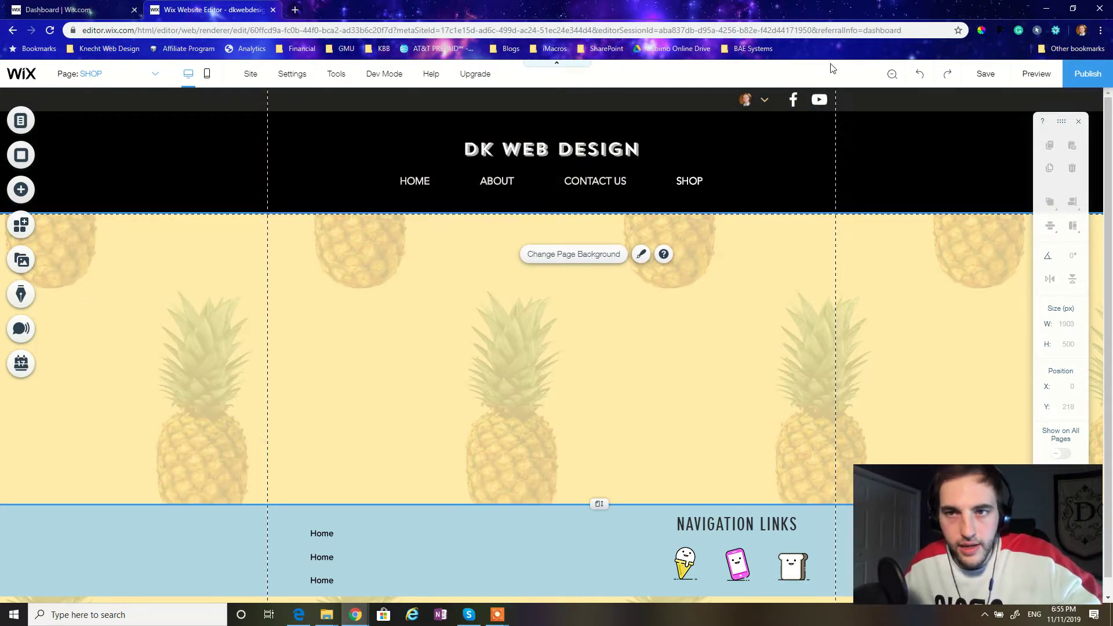
pyautogui.press('Escape')
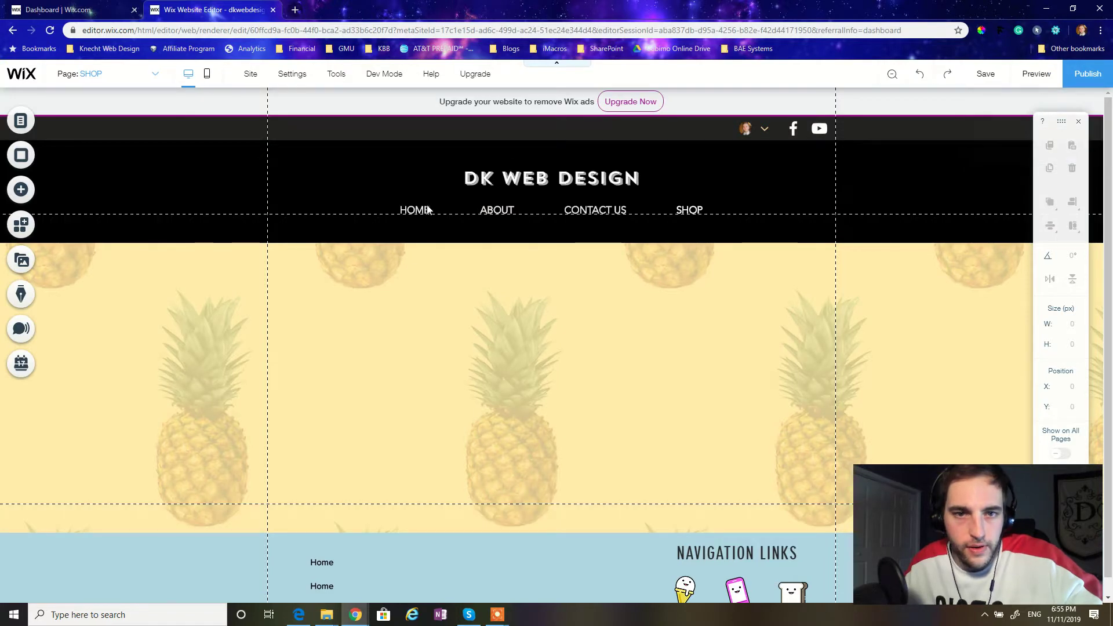
pyautogui.hotkey('ctrl', 'shift', 'p')
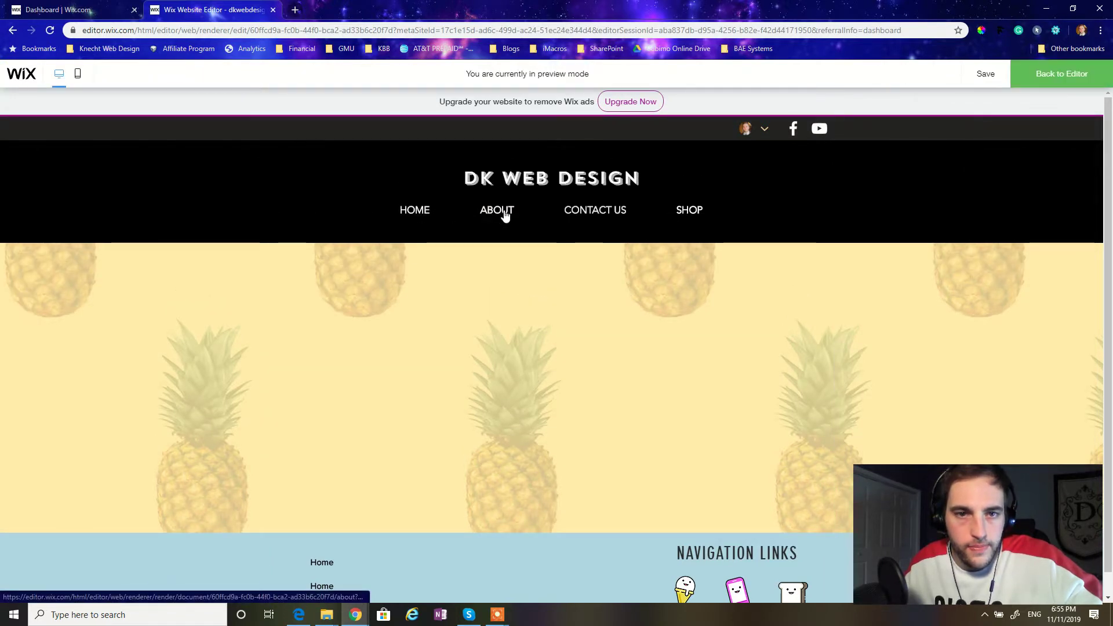
pyautogui.scroll(-1, 530, 252)
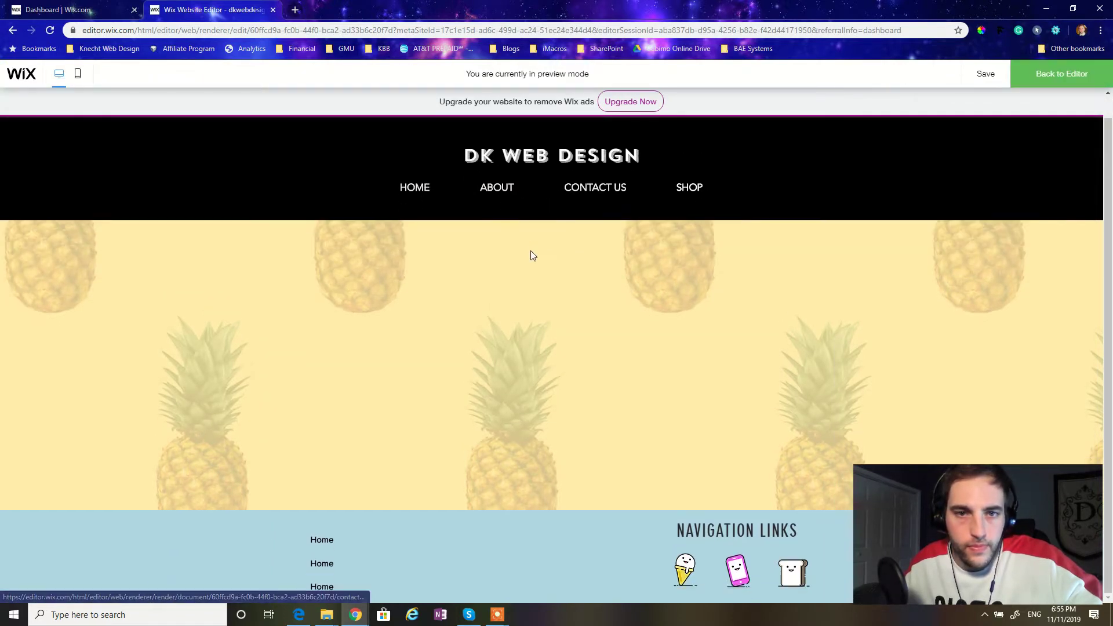
pyautogui.scroll(1, 531, 257)
pyautogui.click(1066, 75)
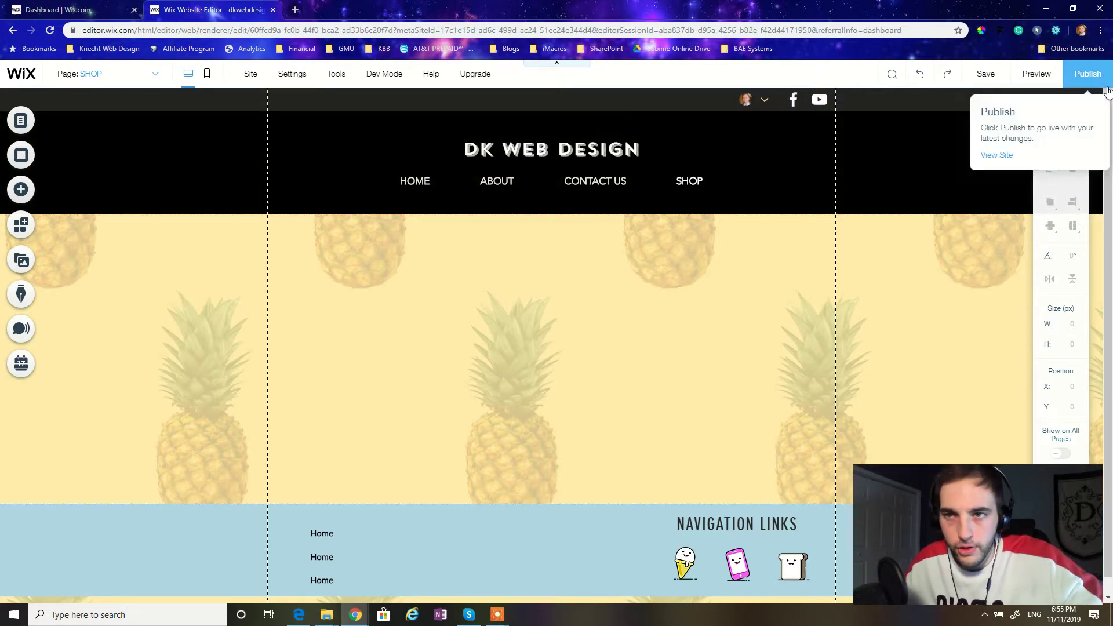
pyautogui.click(577, 192)
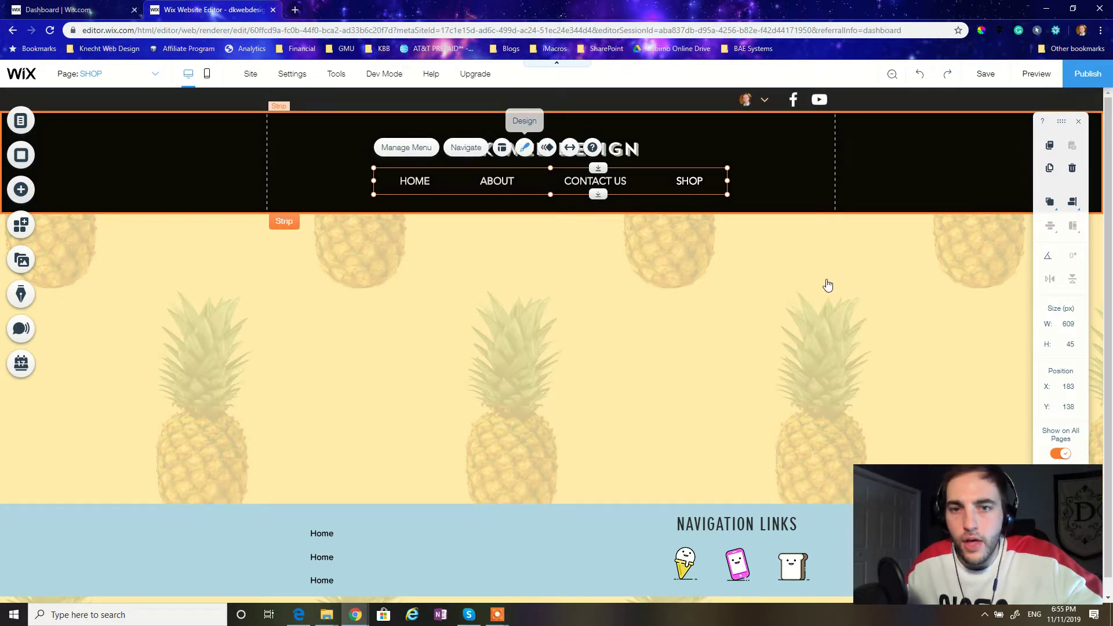
pyautogui.click(524, 147)
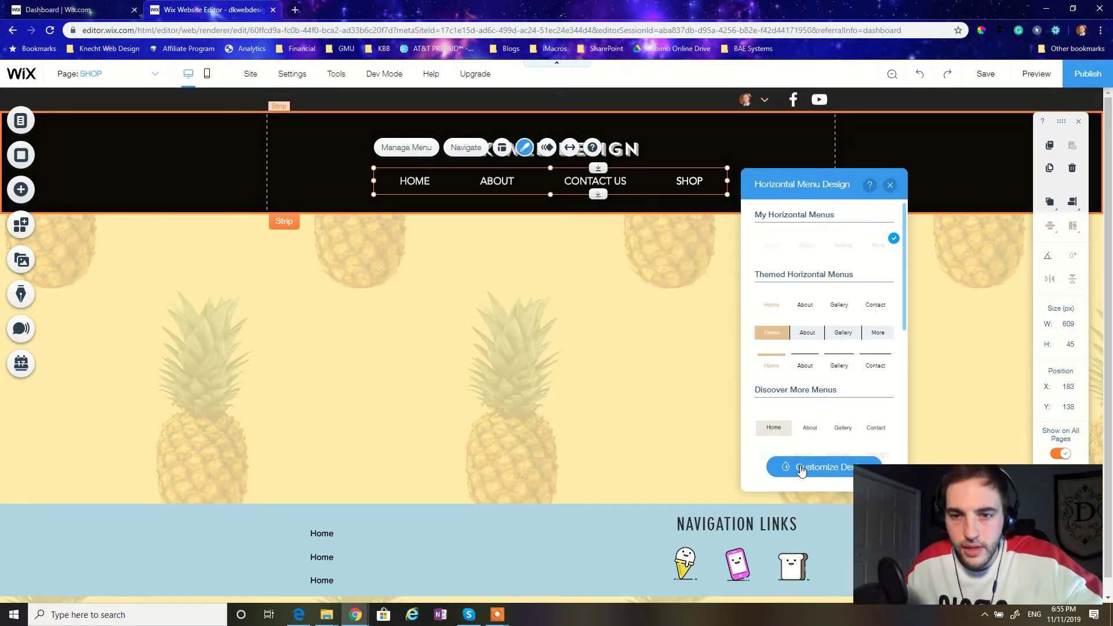
pyautogui.click(786, 464)
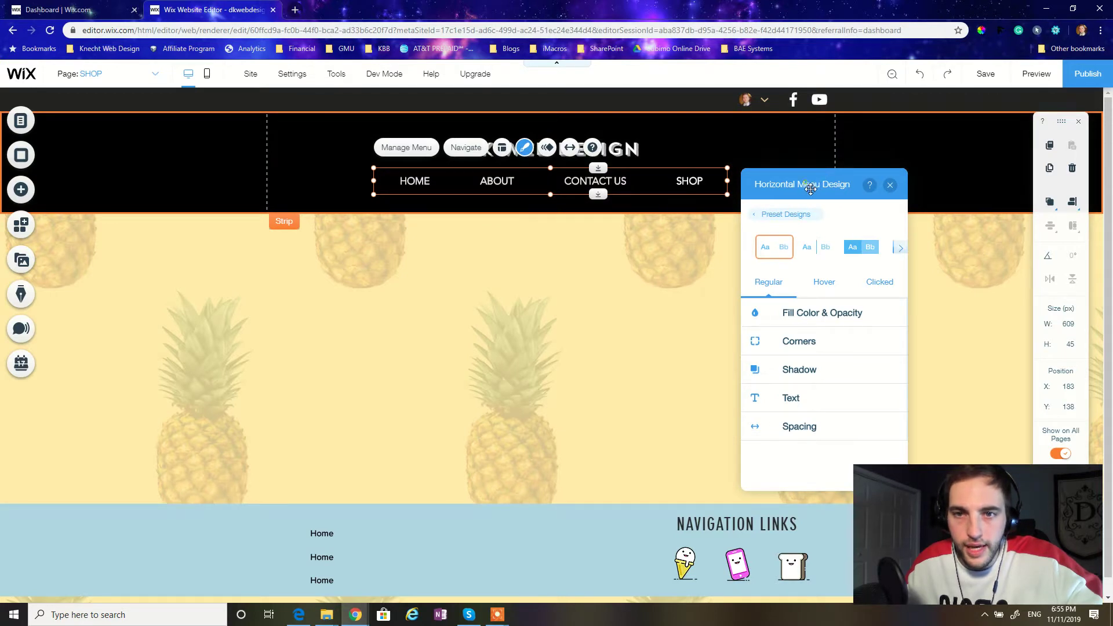
pyautogui.moveTo(808, 189); pyautogui.dragTo(780, 132)
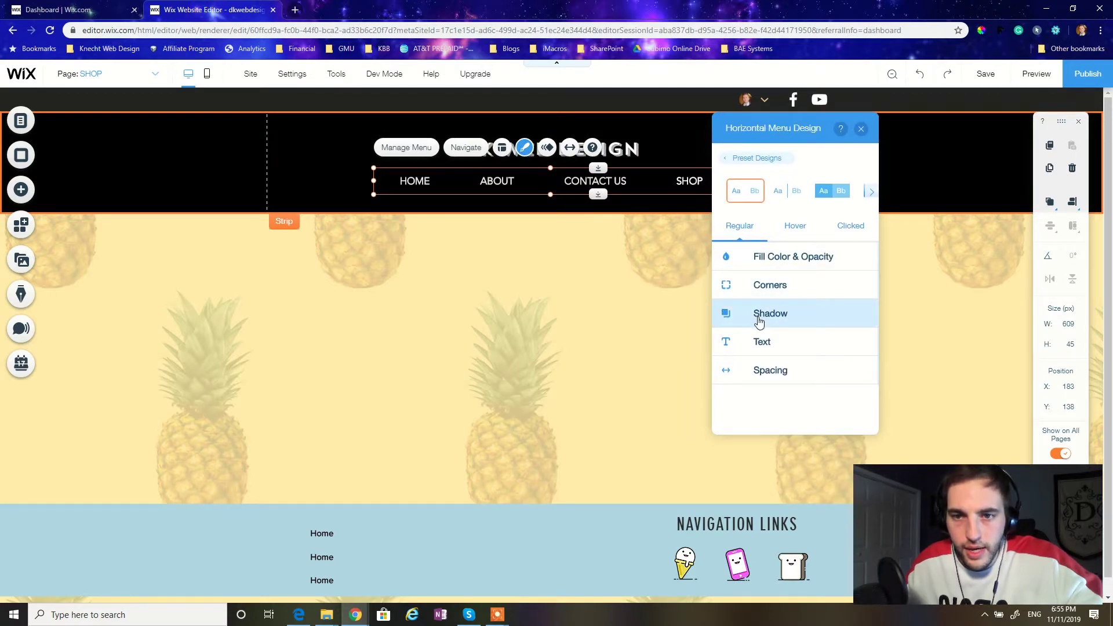
pyautogui.click(758, 351)
pyautogui.scroll(-1, 761, 348)
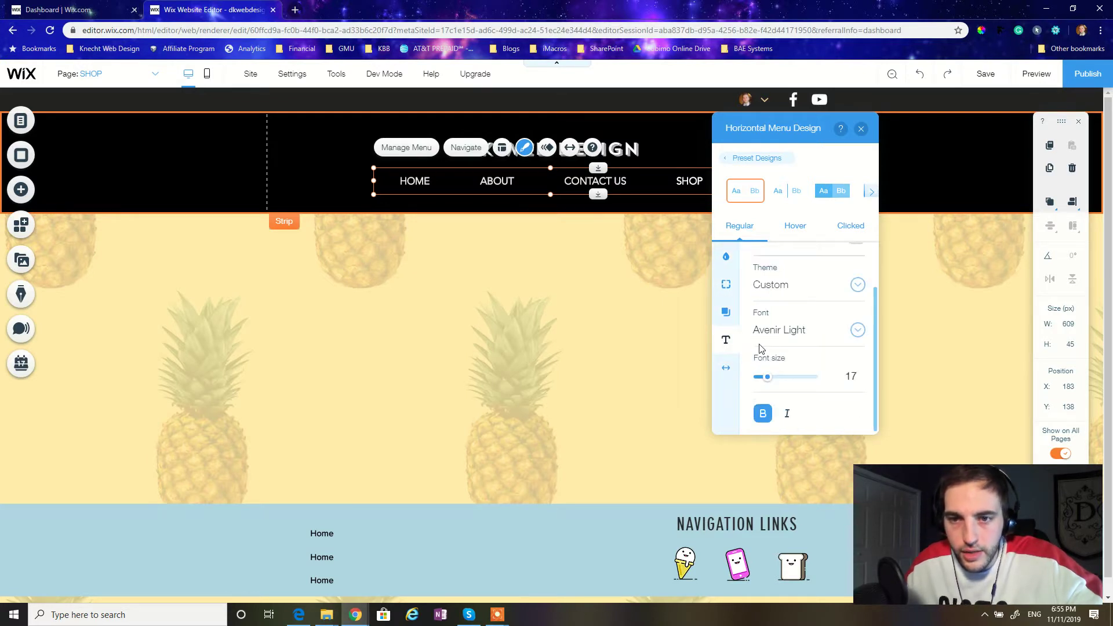
pyautogui.scroll(2, 837, 389)
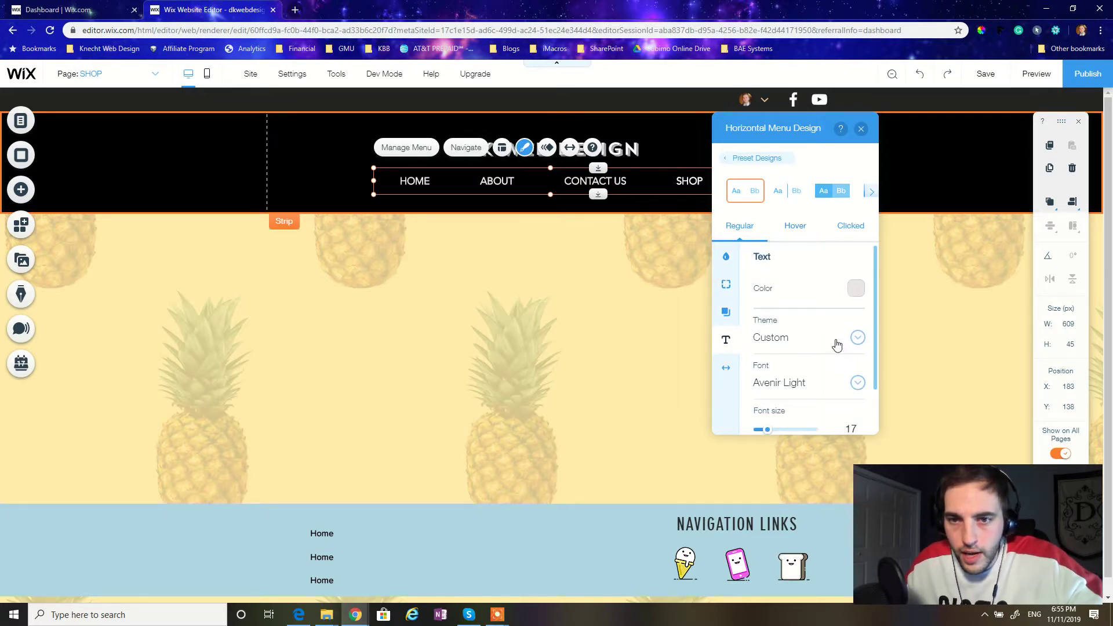
pyautogui.click(726, 311)
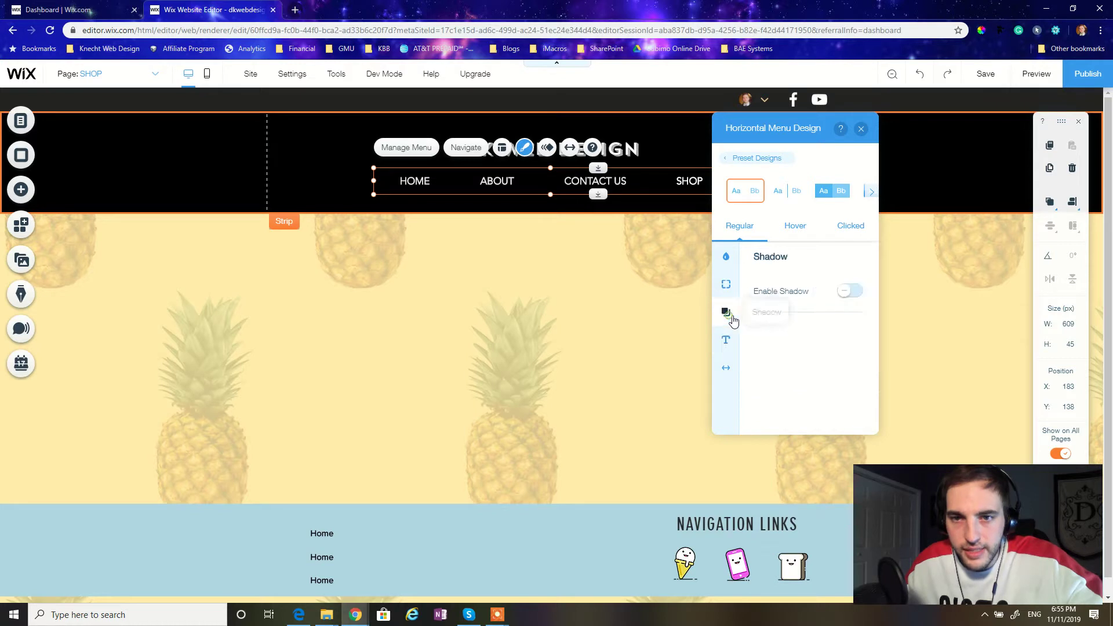
pyautogui.click(725, 284)
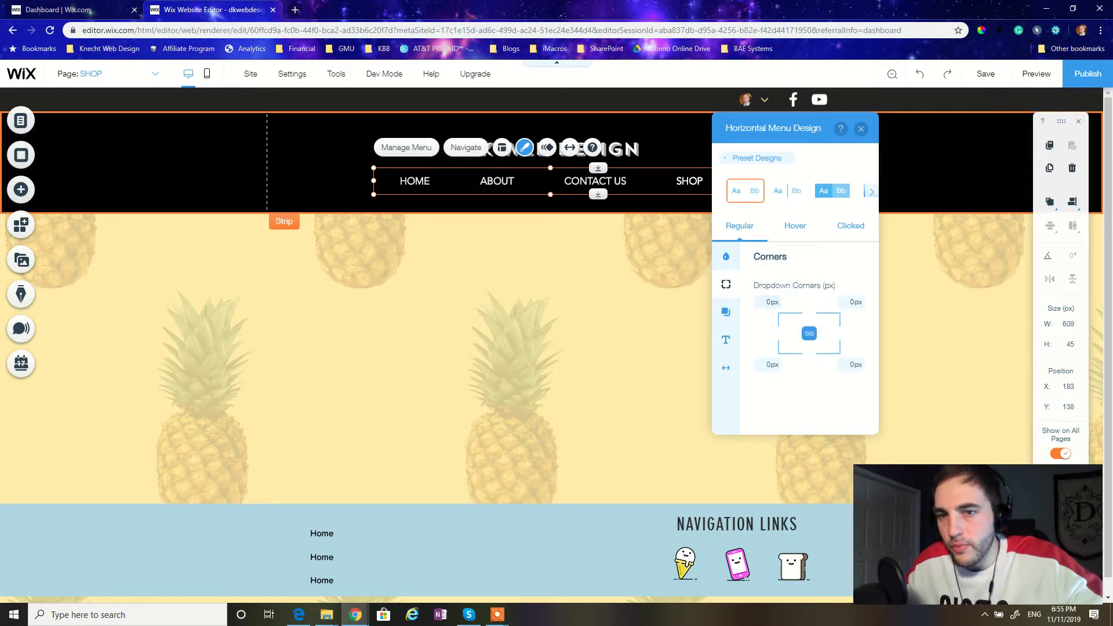
pyautogui.click(726, 256)
pyautogui.click(726, 284)
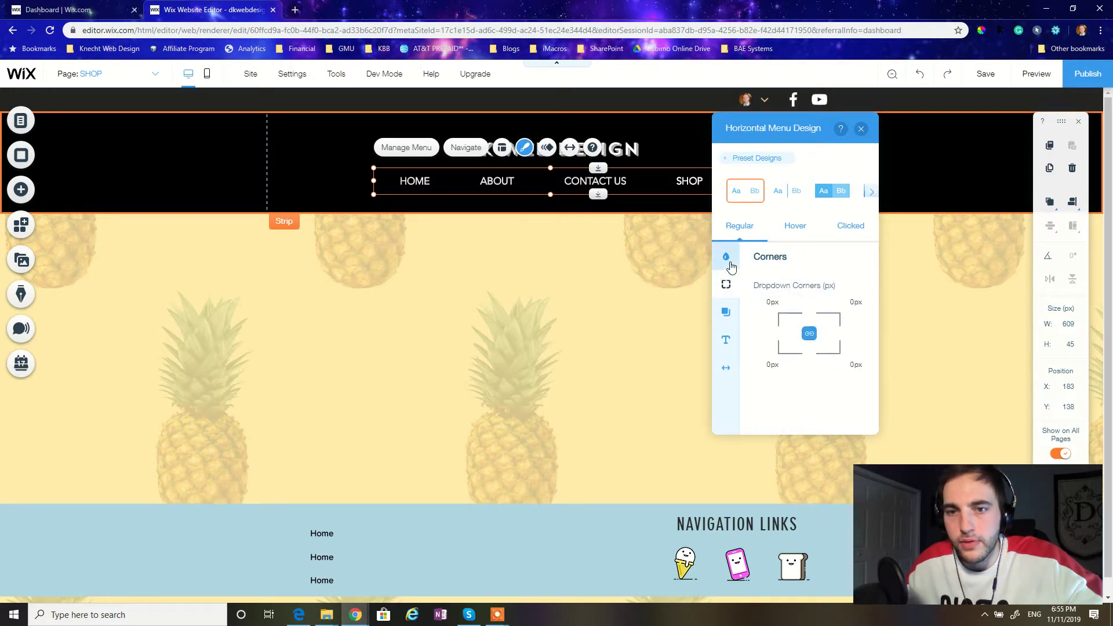
pyautogui.click(795, 225)
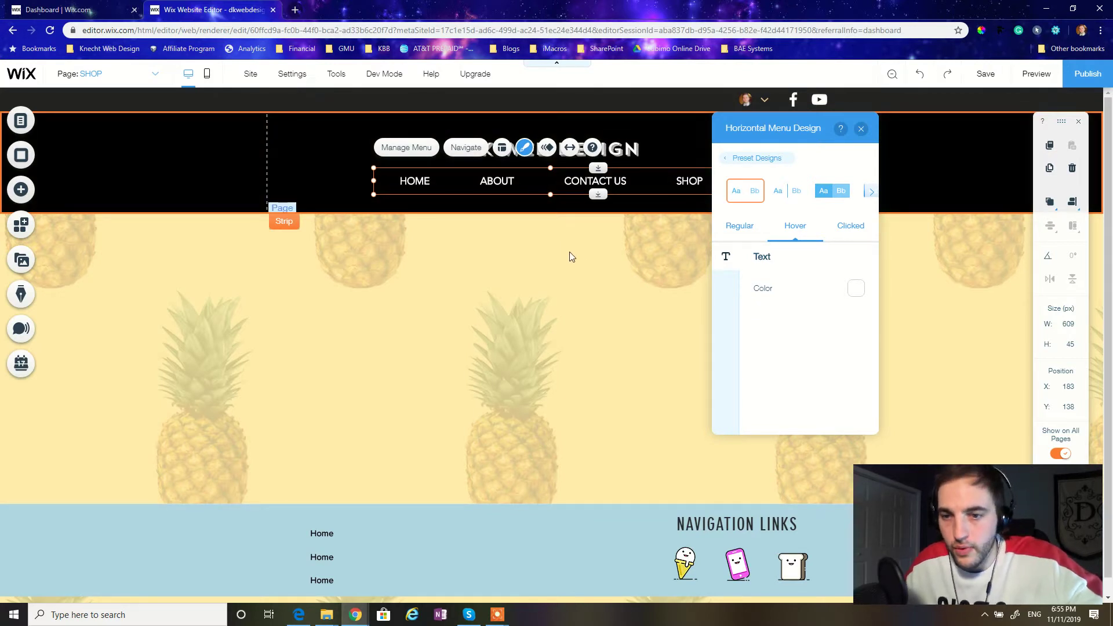
pyautogui.click(849, 225)
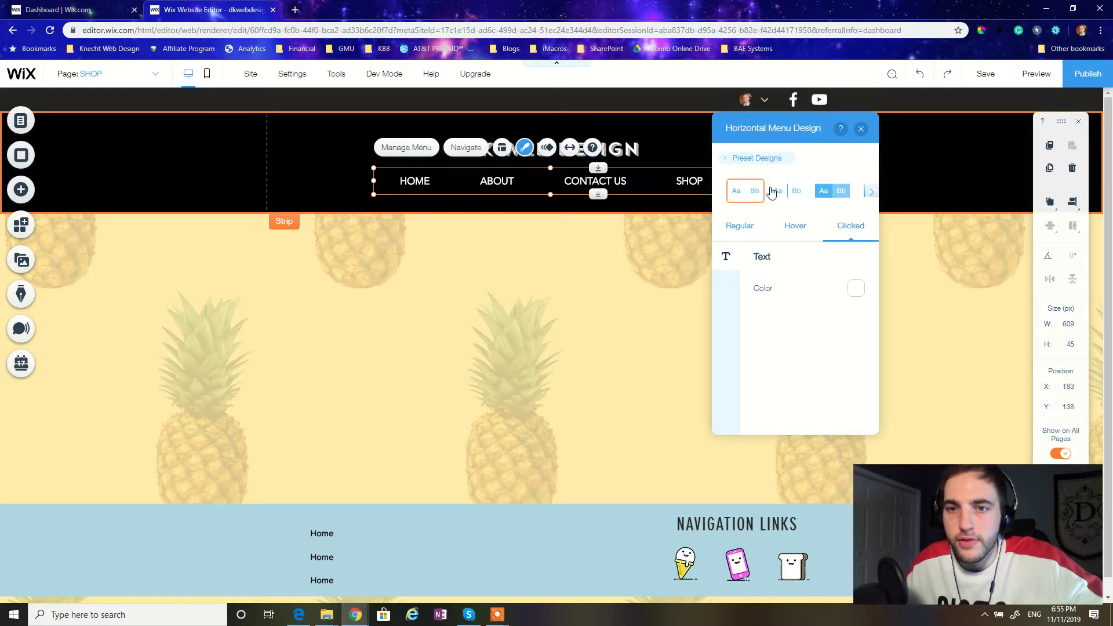
pyautogui.click(865, 191)
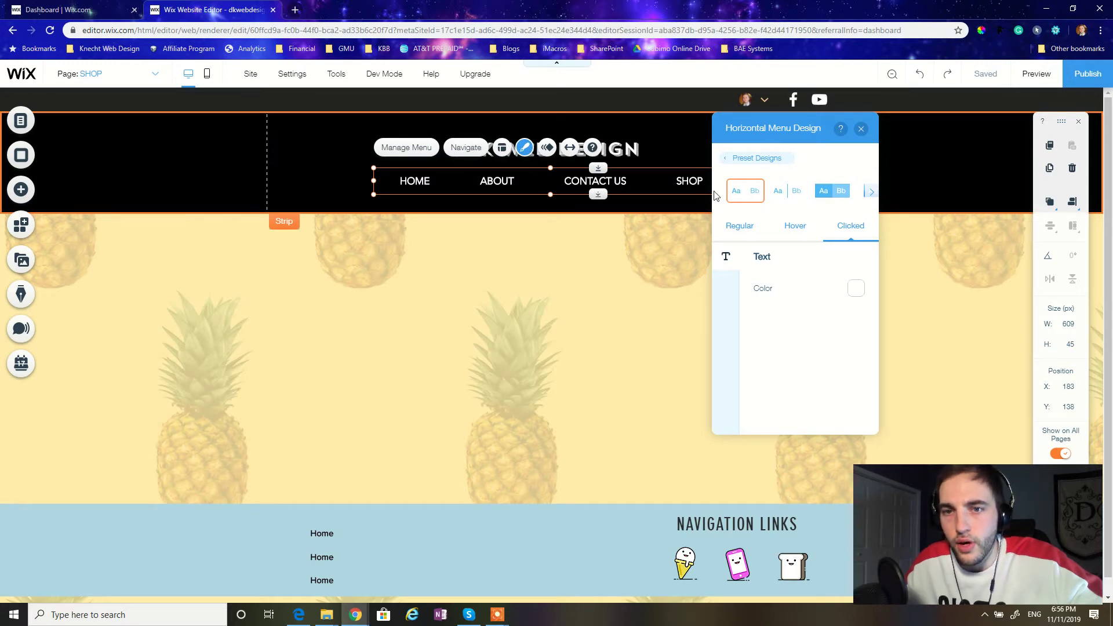
# Close the menu design panel, deselect the menu, and save the site with Ctrl+S.
pyautogui.click(861, 129)
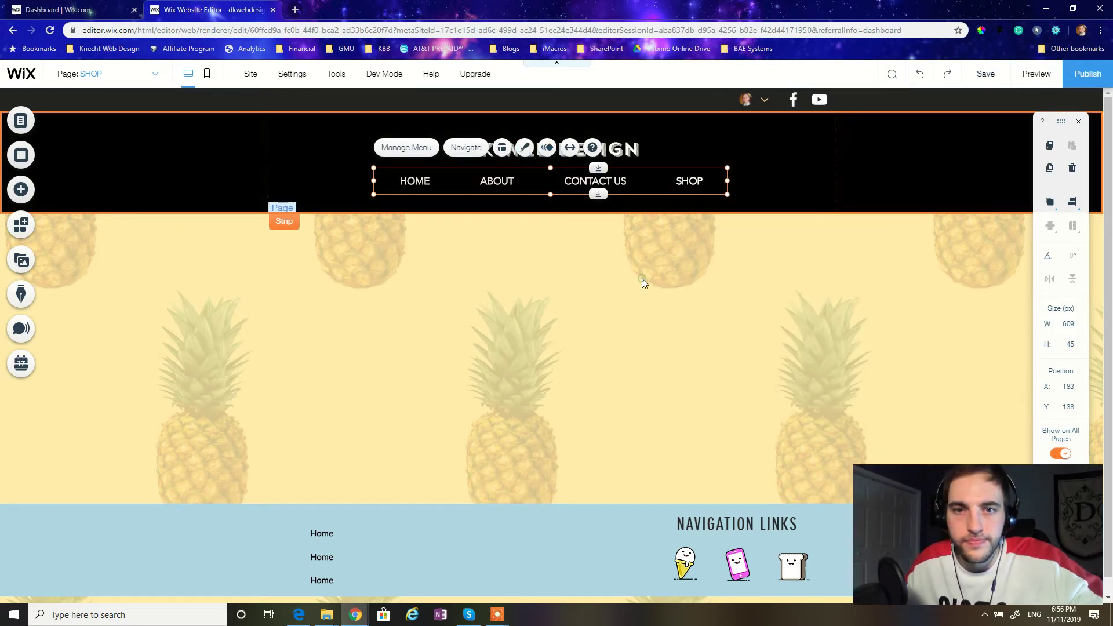
pyautogui.click(643, 282)
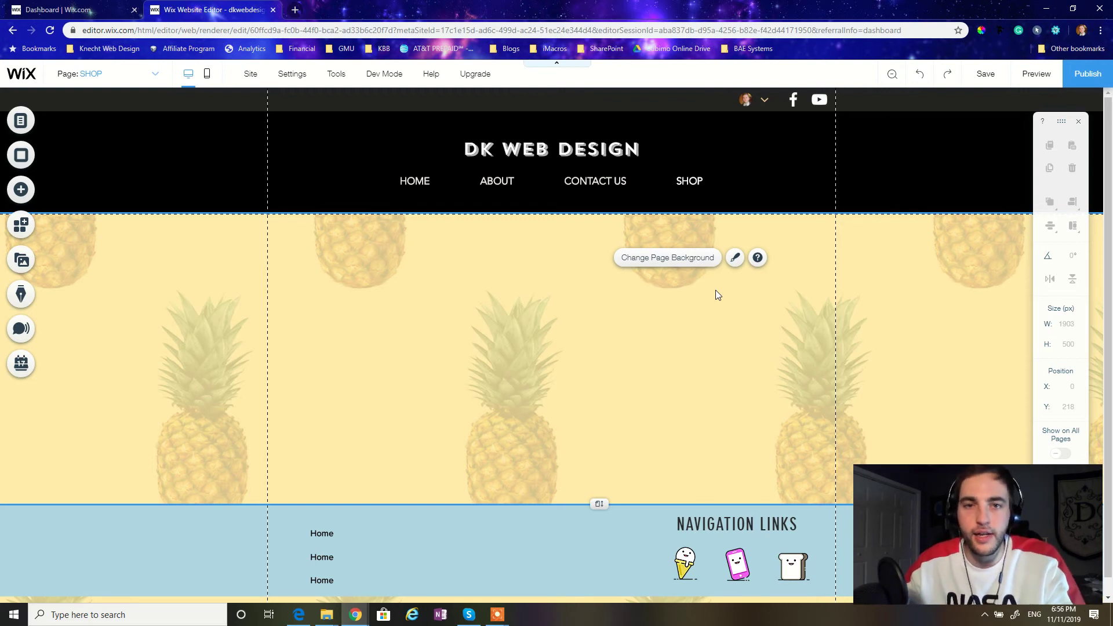
pyautogui.hotkey('ctrl', 's')
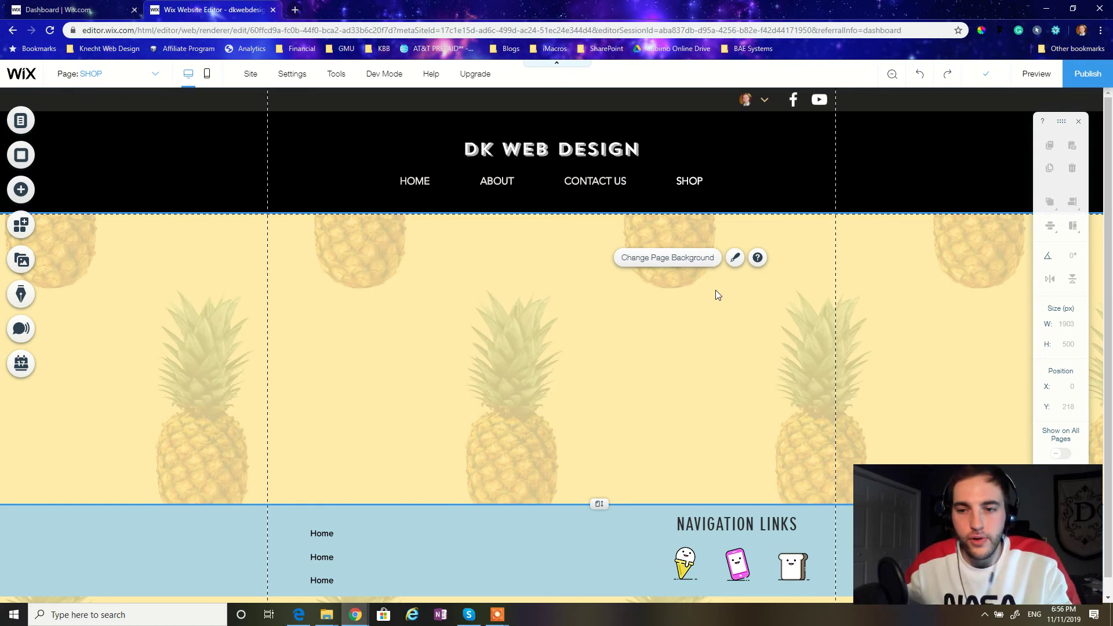